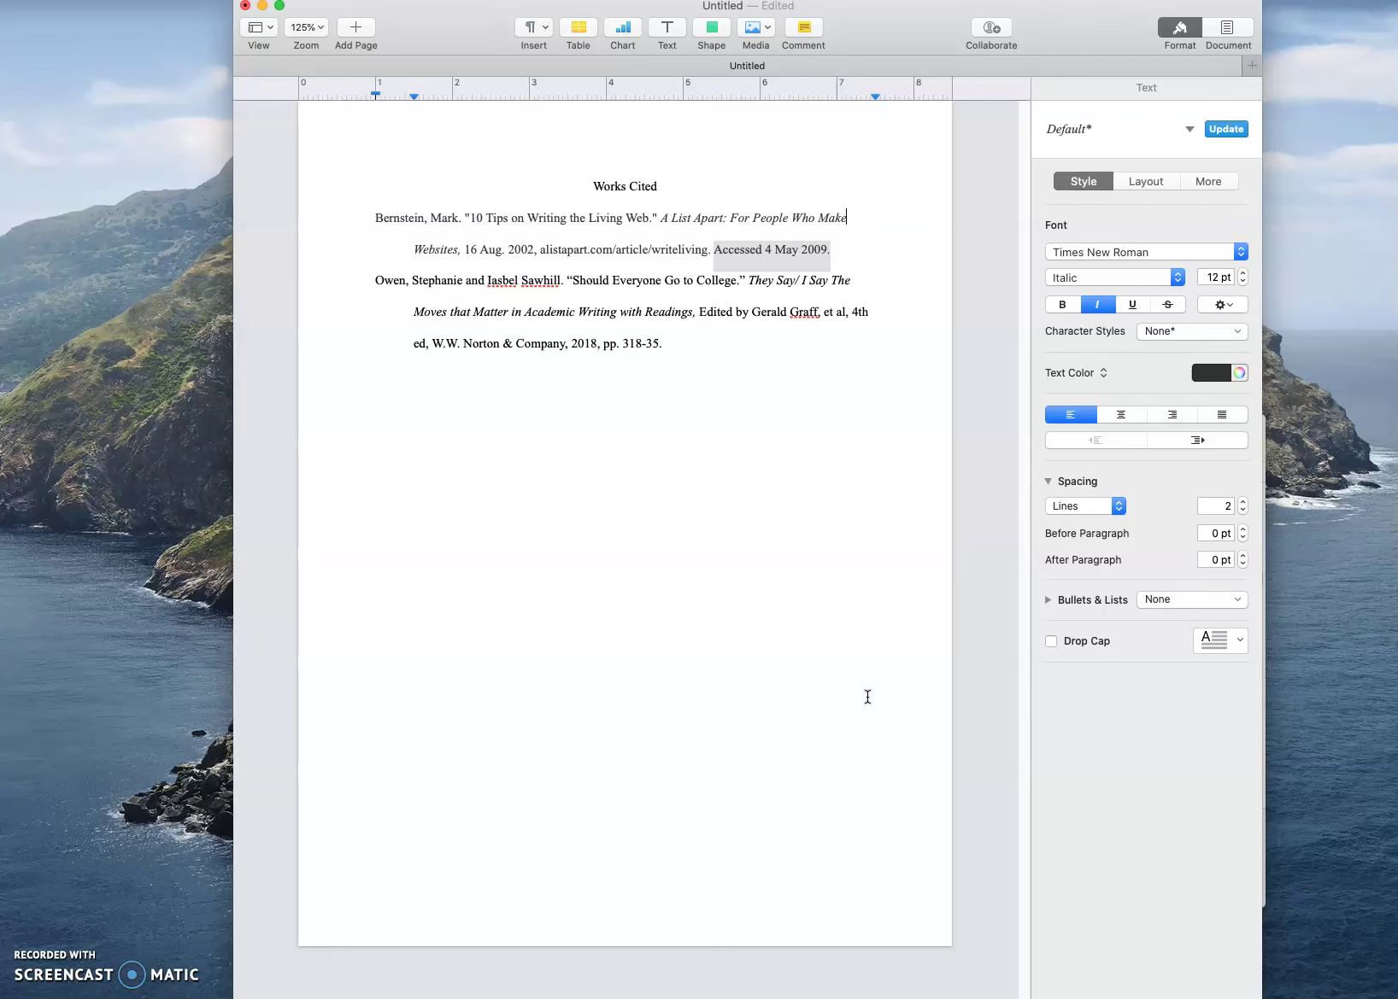
Step: Point out the Bernstein and Owen entry openings and highlight the 'Accessed 4 May 2009.' access date
{"action": "left_click", "coordinate": [380, 219]}
{"action": "left_click", "coordinate": [377, 276]}
{"action": "left_click", "coordinate": [377, 219]}
{"action": "left_click", "coordinate": [380, 282]}
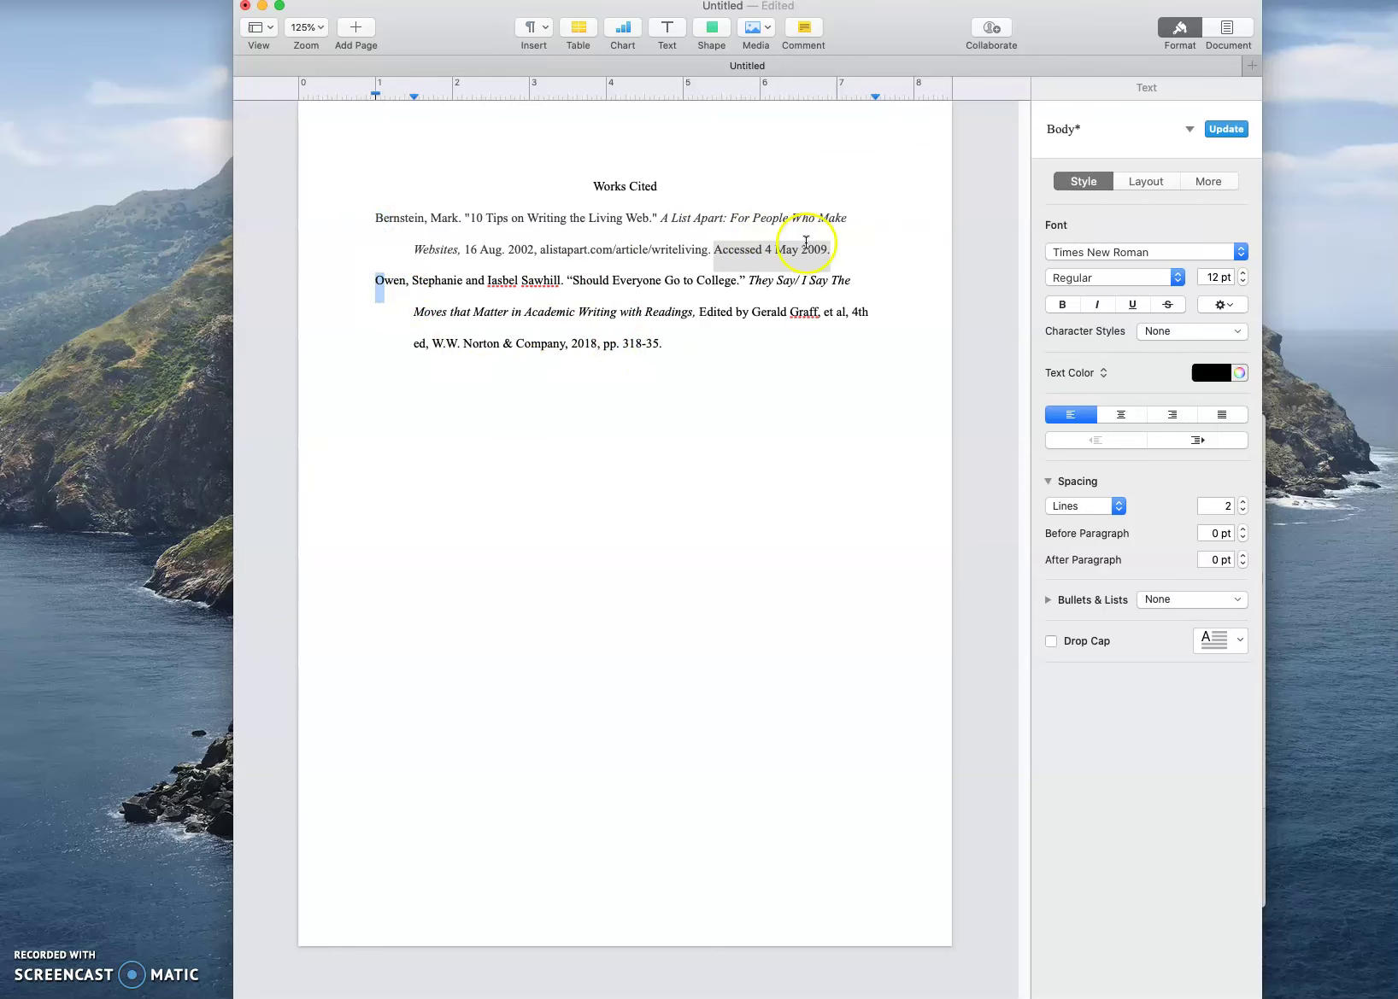
{"action": "left_click_drag", "start_coordinate": [828, 248], "coordinate": [711, 254]}
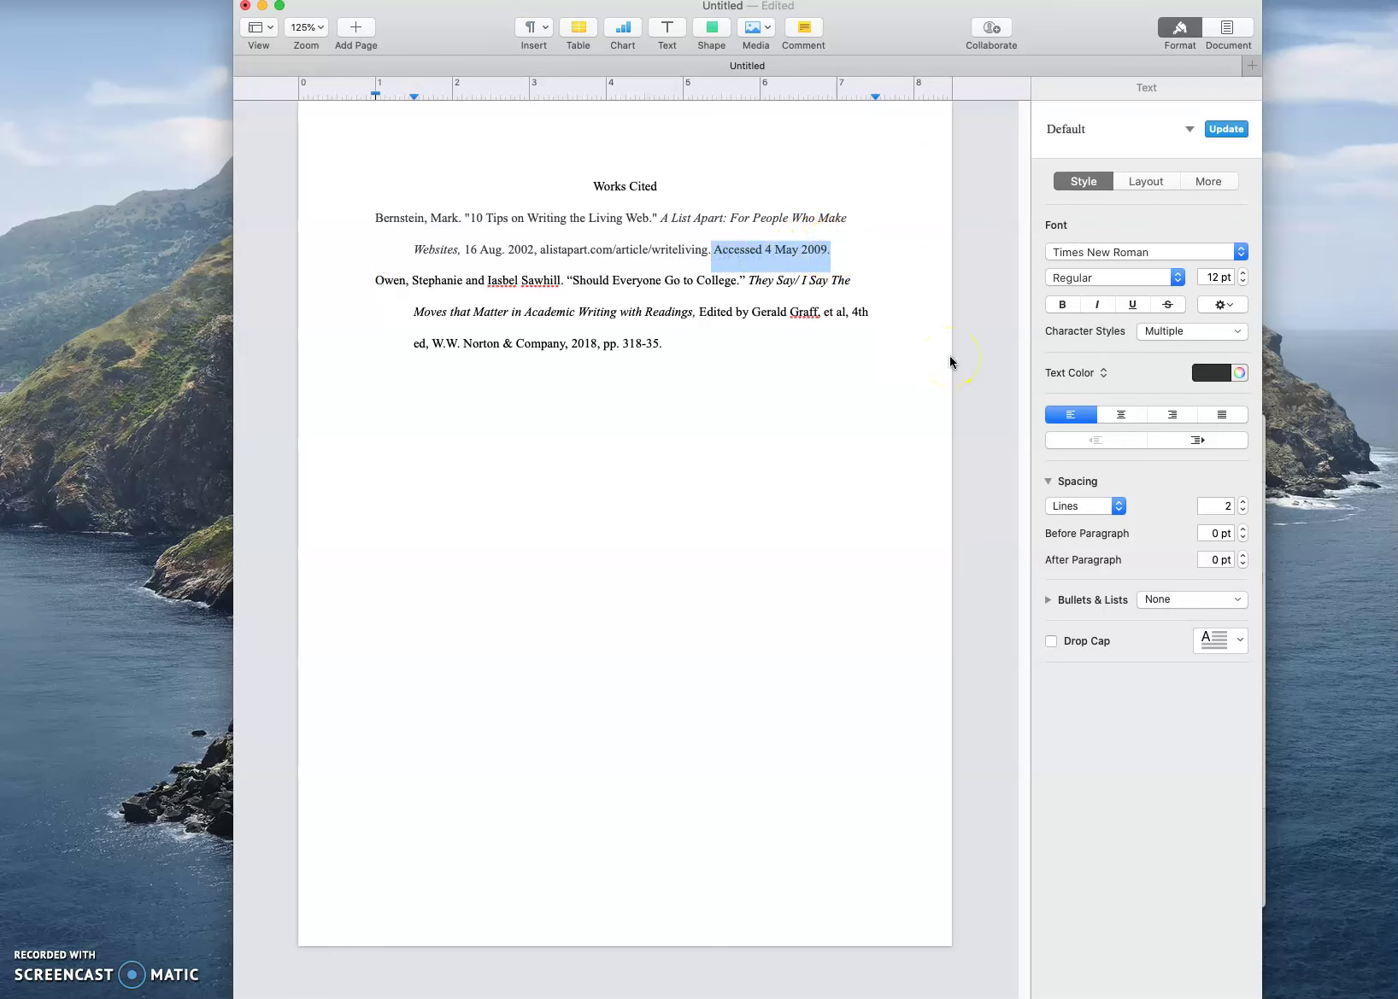
{"action": "left_click", "coordinate": [692, 343]}
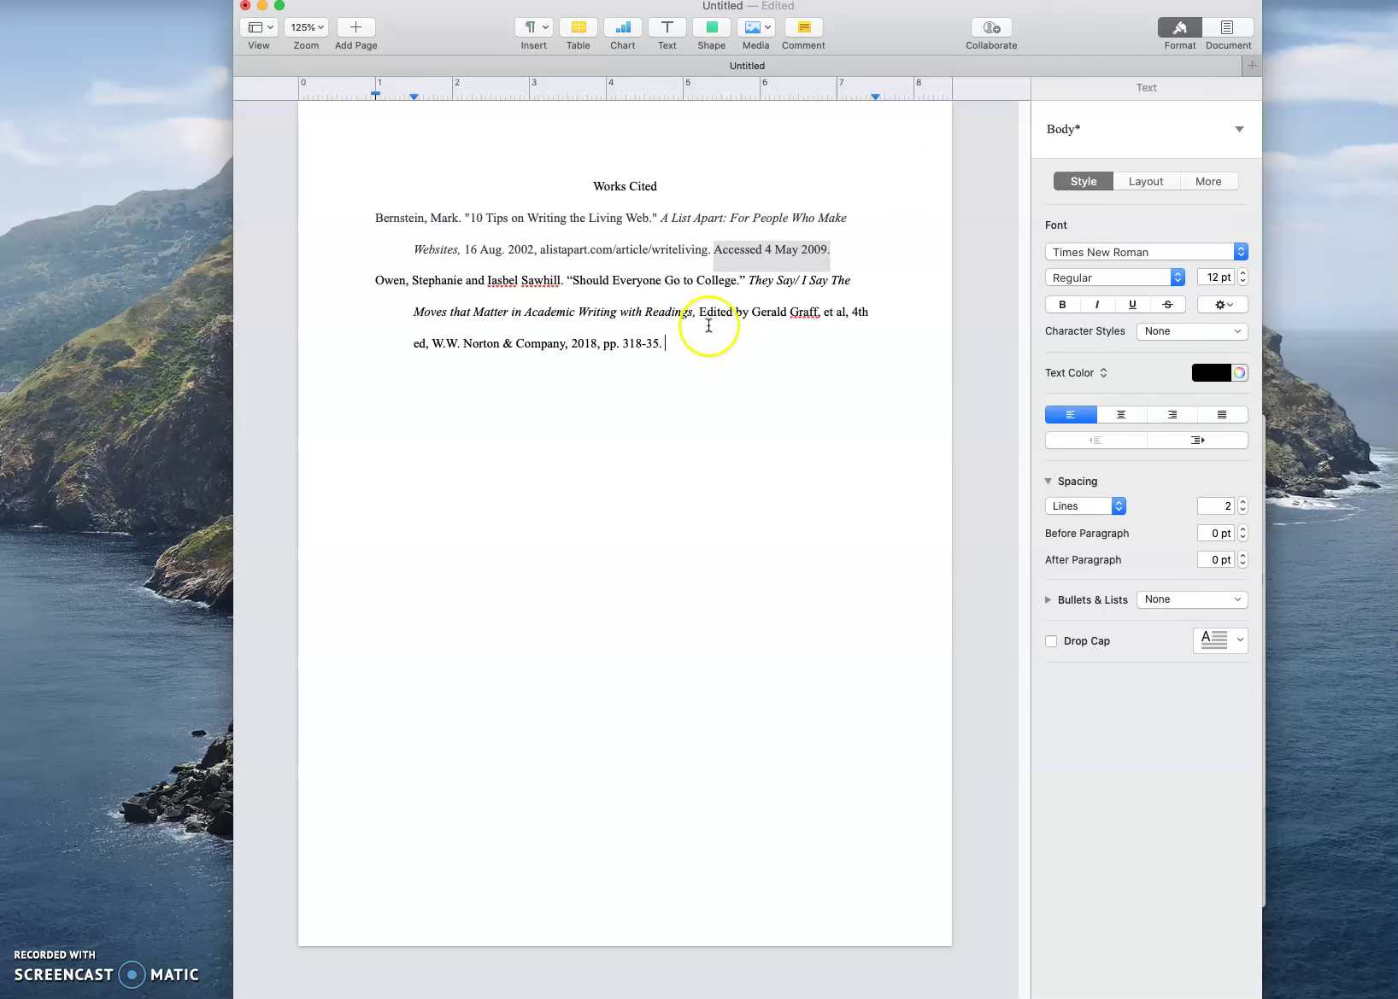
{"action": "left_click", "coordinate": [727, 250]}
{"action": "left_click_drag", "start_coordinate": [828, 253], "coordinate": [710, 248]}
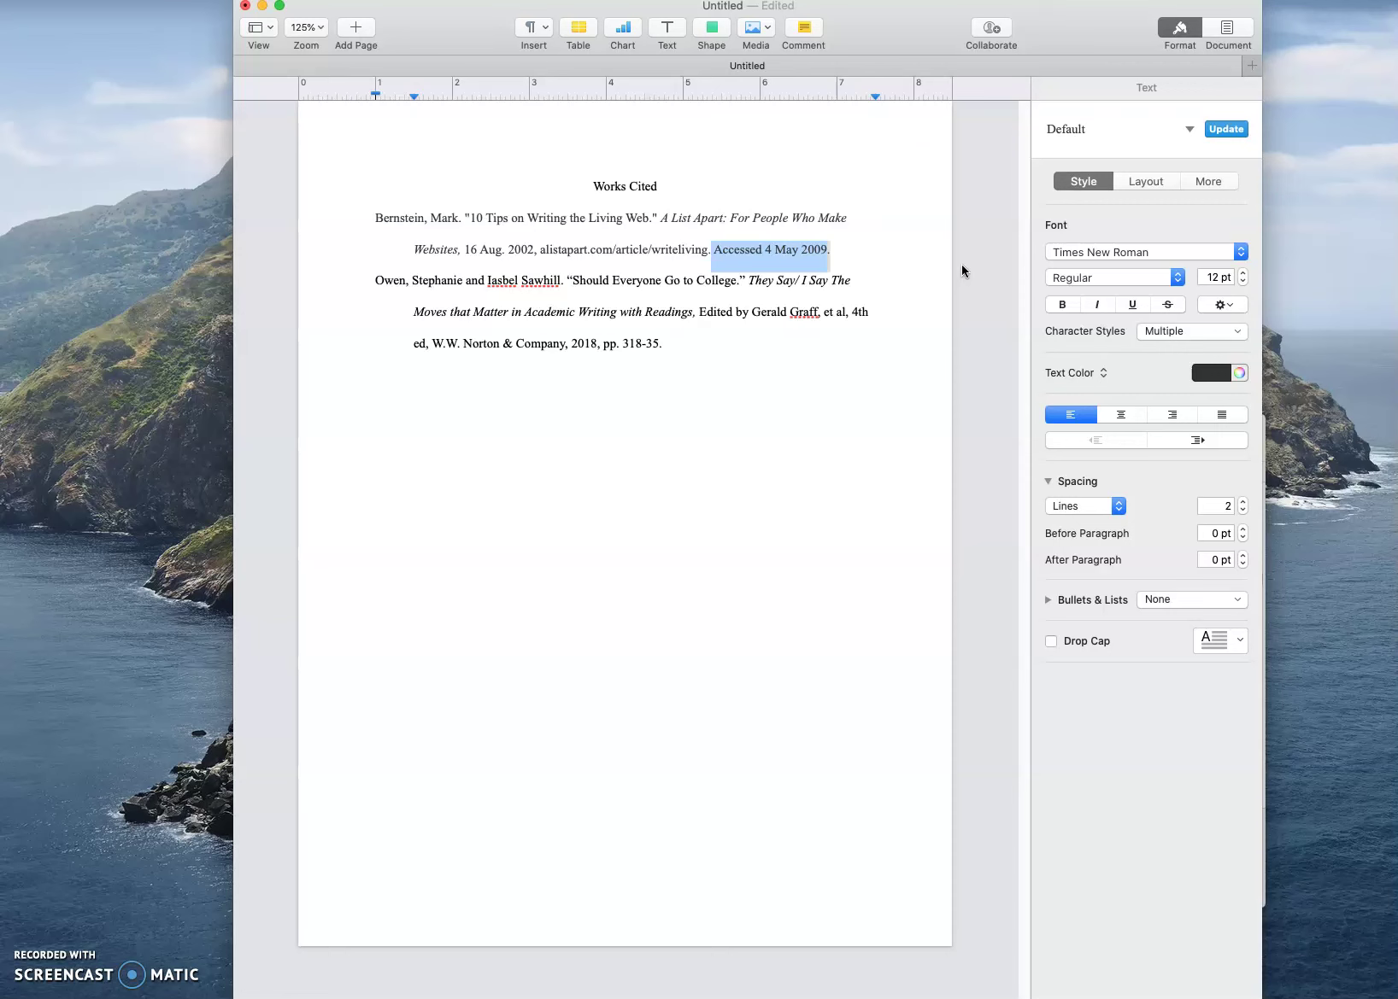
Step: Add blank lines below the entries, then highlight the author names Bernstein and Owen
{"action": "left_click", "coordinate": [642, 463]}
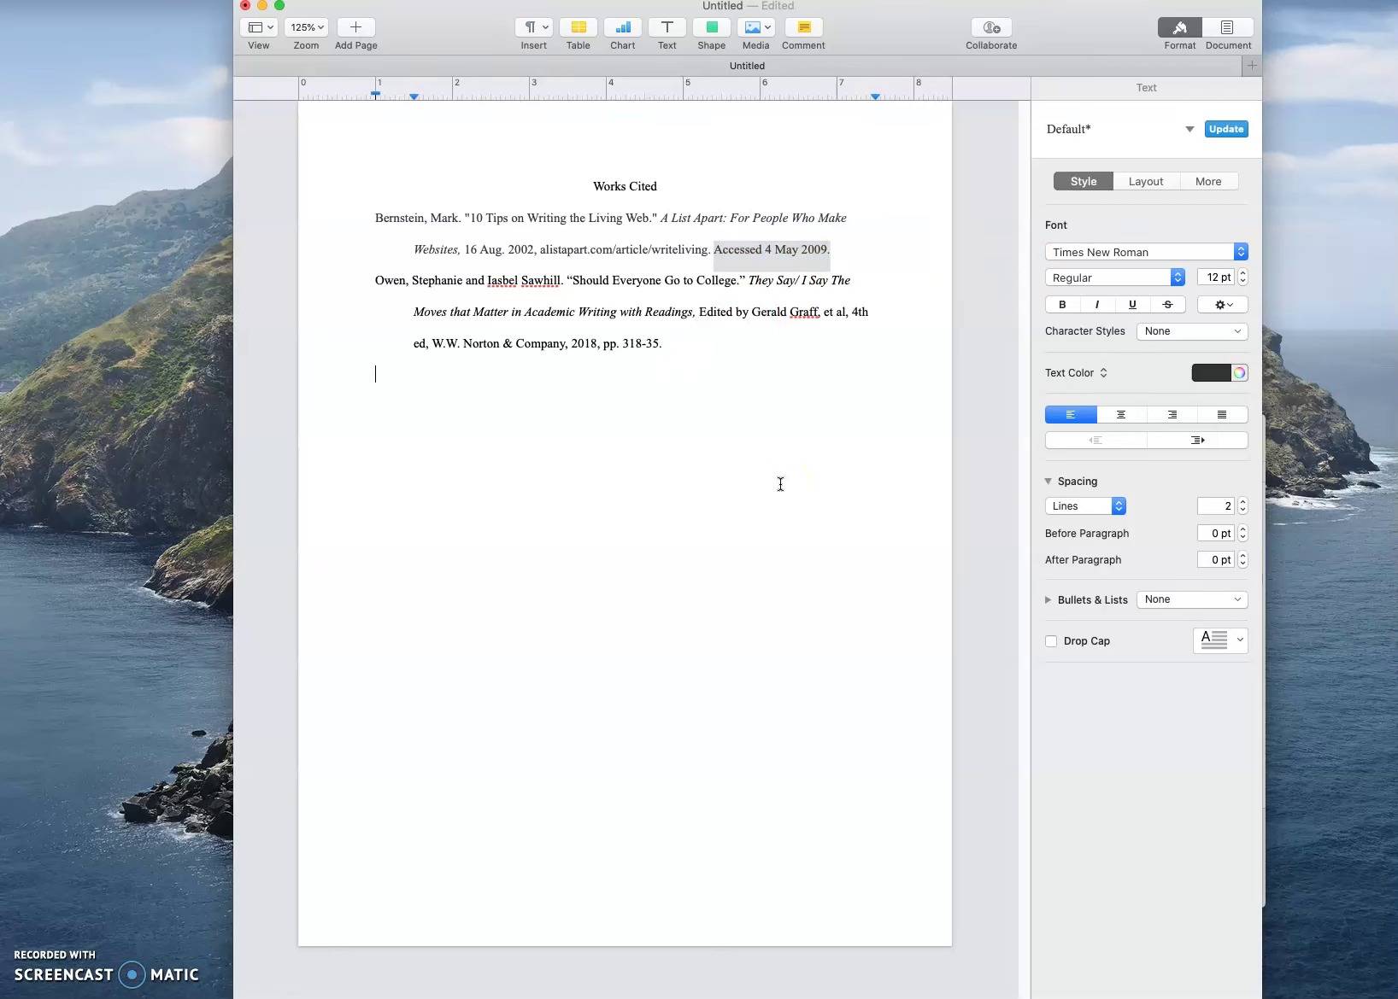
{"action": "key", "text": "Return"}
{"action": "key", "text": "Return"}
{"action": "key", "text": "Return"}
{"action": "left_click_drag", "start_coordinate": [423, 218], "coordinate": [373, 219]}
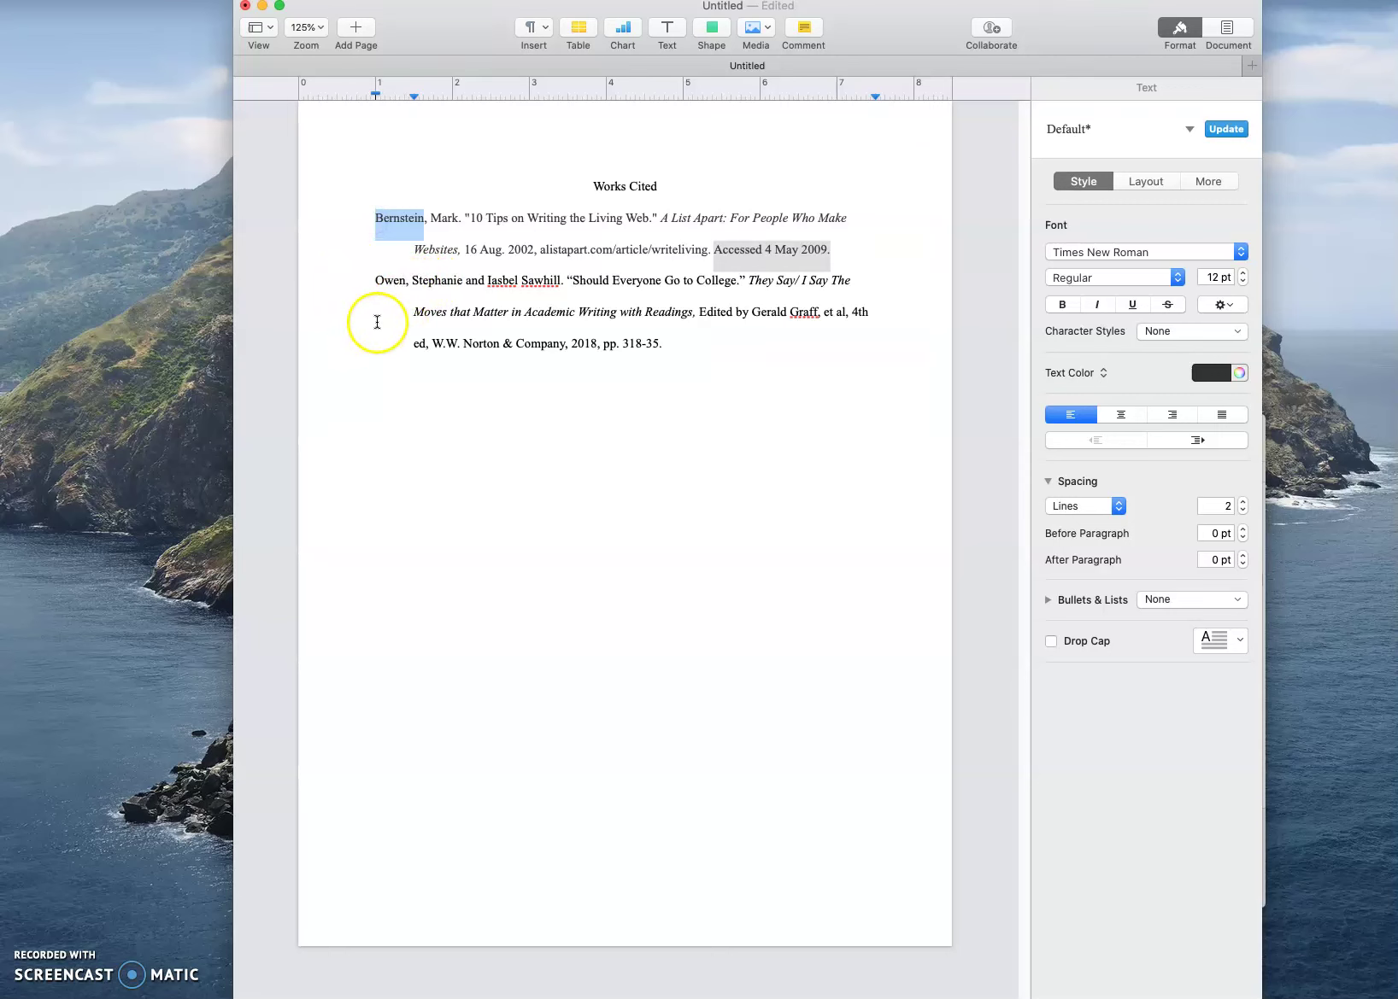
{"action": "double_click", "coordinate": [403, 282]}
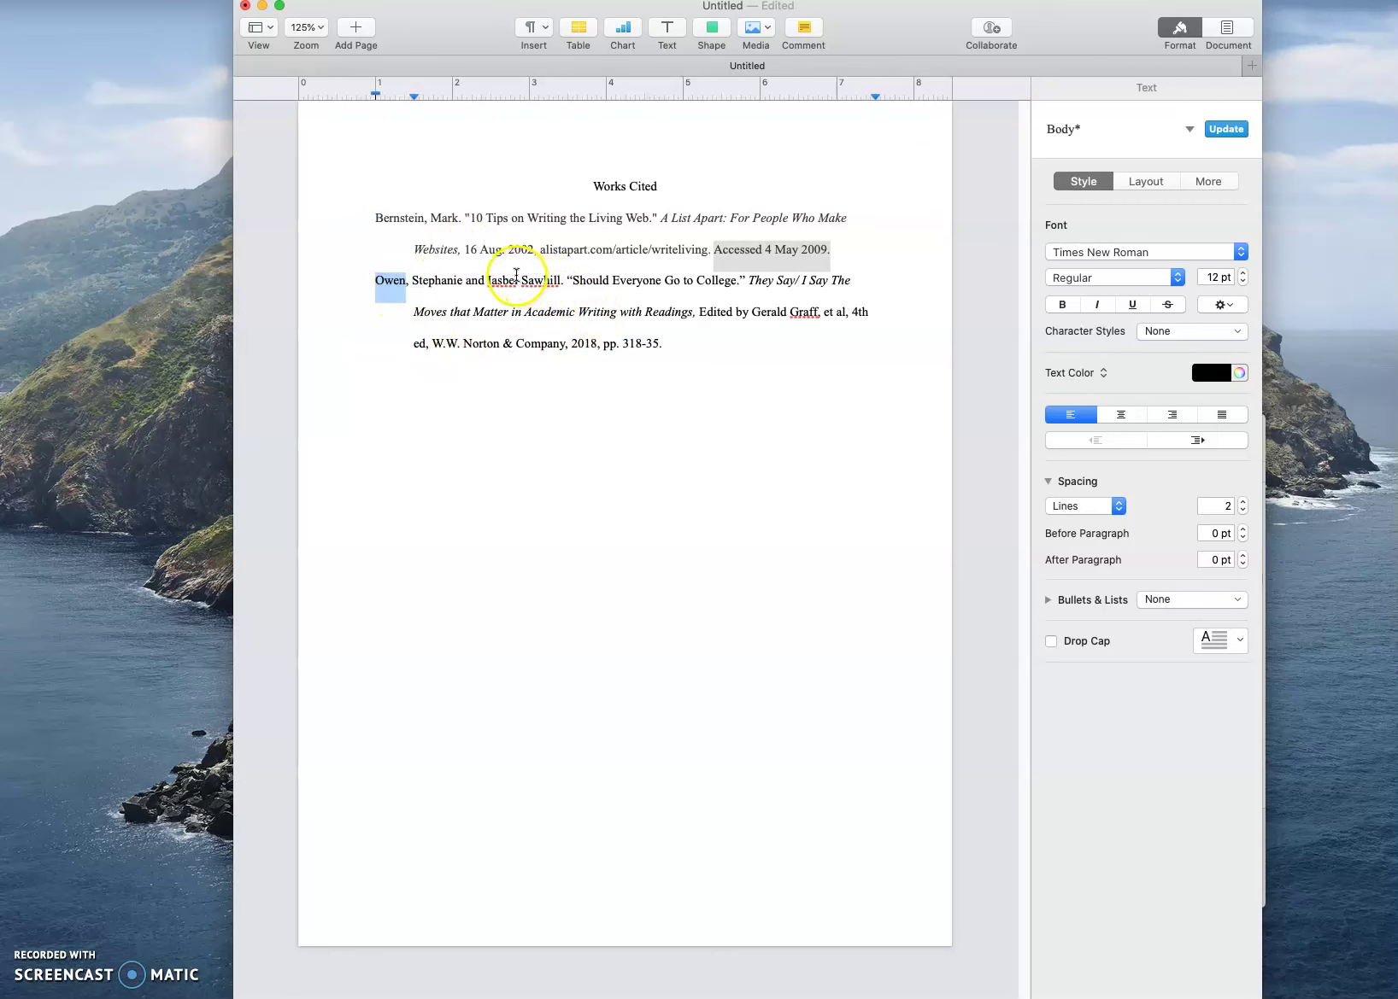
{"action": "left_click", "coordinate": [650, 506]}
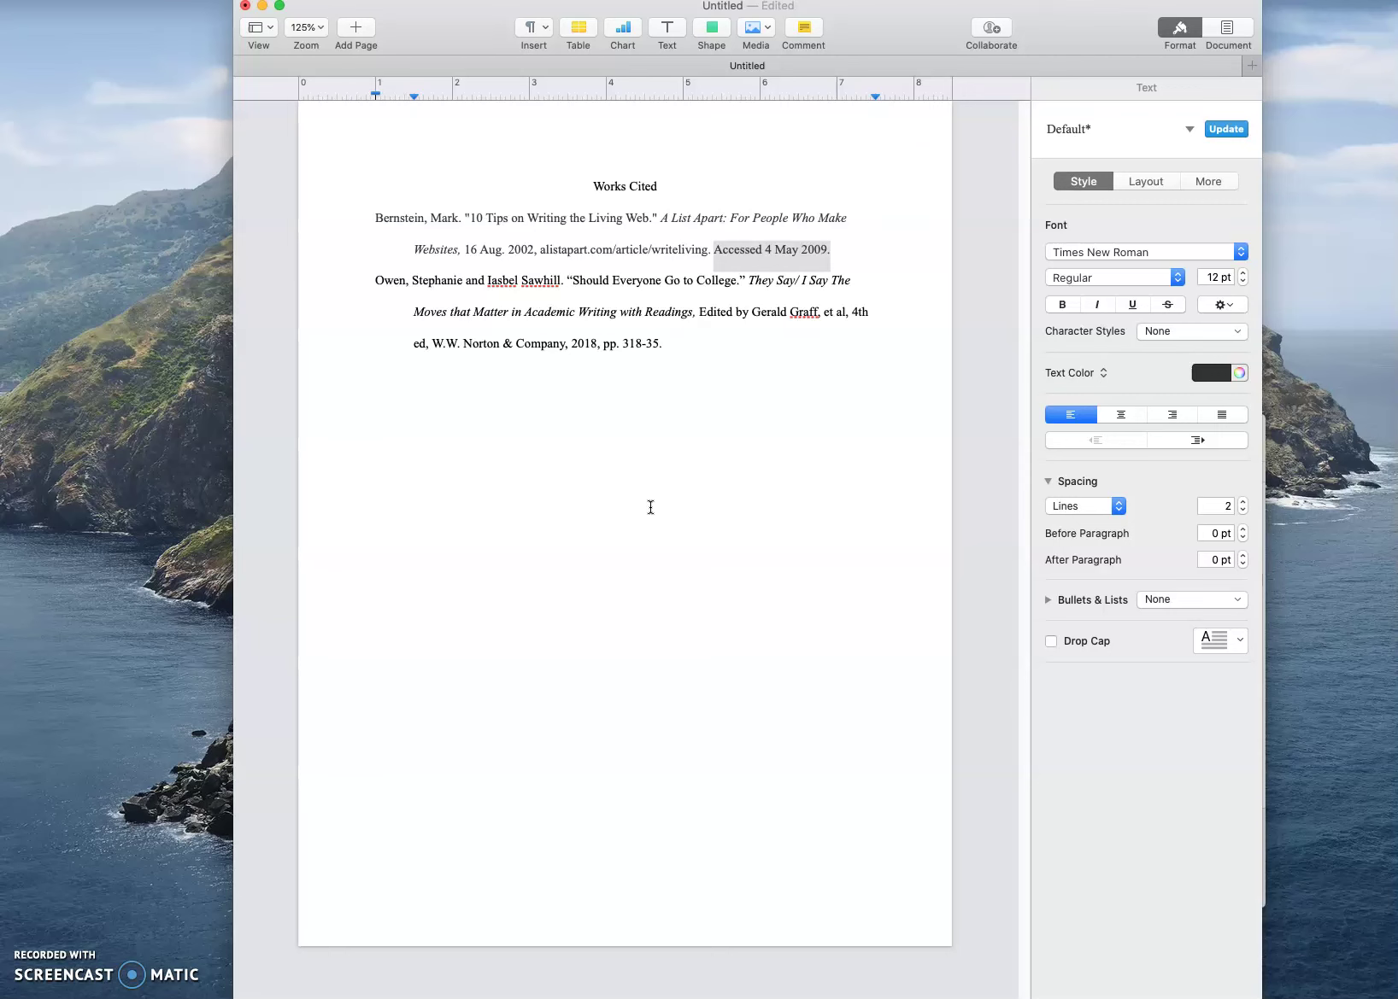
Step: Enter (Bernstein) on one line and (Owen and Sawhill 320) on the next, adding page 320
{"action": "type", "text": "(Bernstein)"}
{"action": "key", "text": "Return"}
{"action": "type", "text": "(Owen and Sawhill)"}
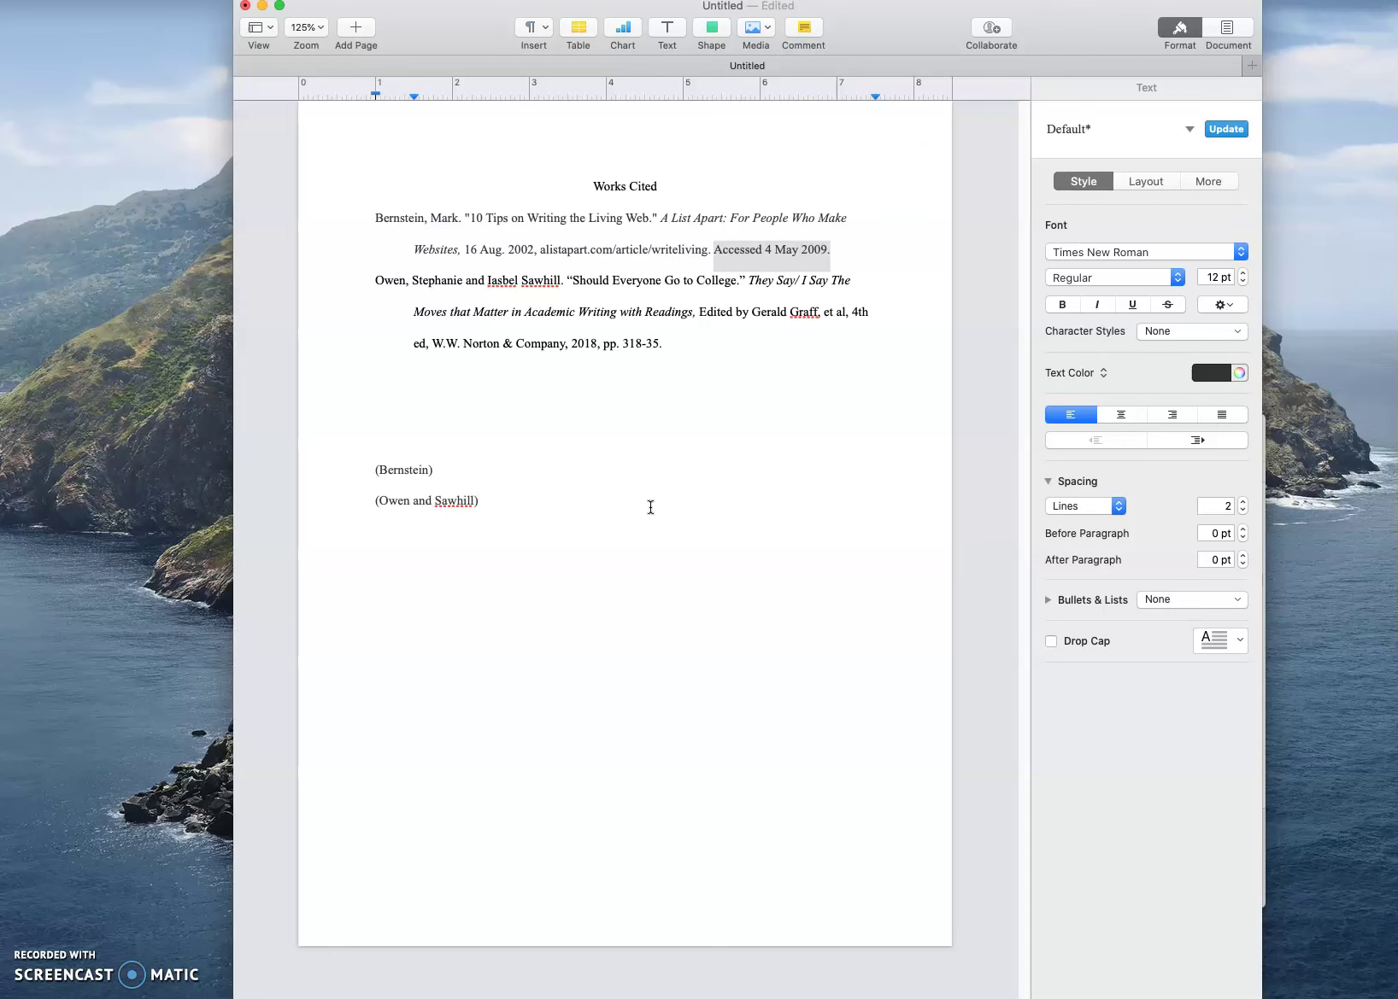
{"action": "key", "text": "BackSpace"}
{"action": "left_click", "coordinate": [663, 508]}
{"action": "type", "text": "320)"}
Step: Duplicate the Bernstein entry after the Owen entry and delete 'Bernstein, Mark.' from the copy
{"action": "left_click", "coordinate": [833, 250]}
{"action": "left_click_drag", "start_coordinate": [833, 249], "coordinate": [375, 218]}
{"action": "key", "text": "super+c"}
{"action": "left_click", "coordinate": [681, 347]}
{"action": "key", "text": "Return"}
{"action": "key", "text": "super+v"}
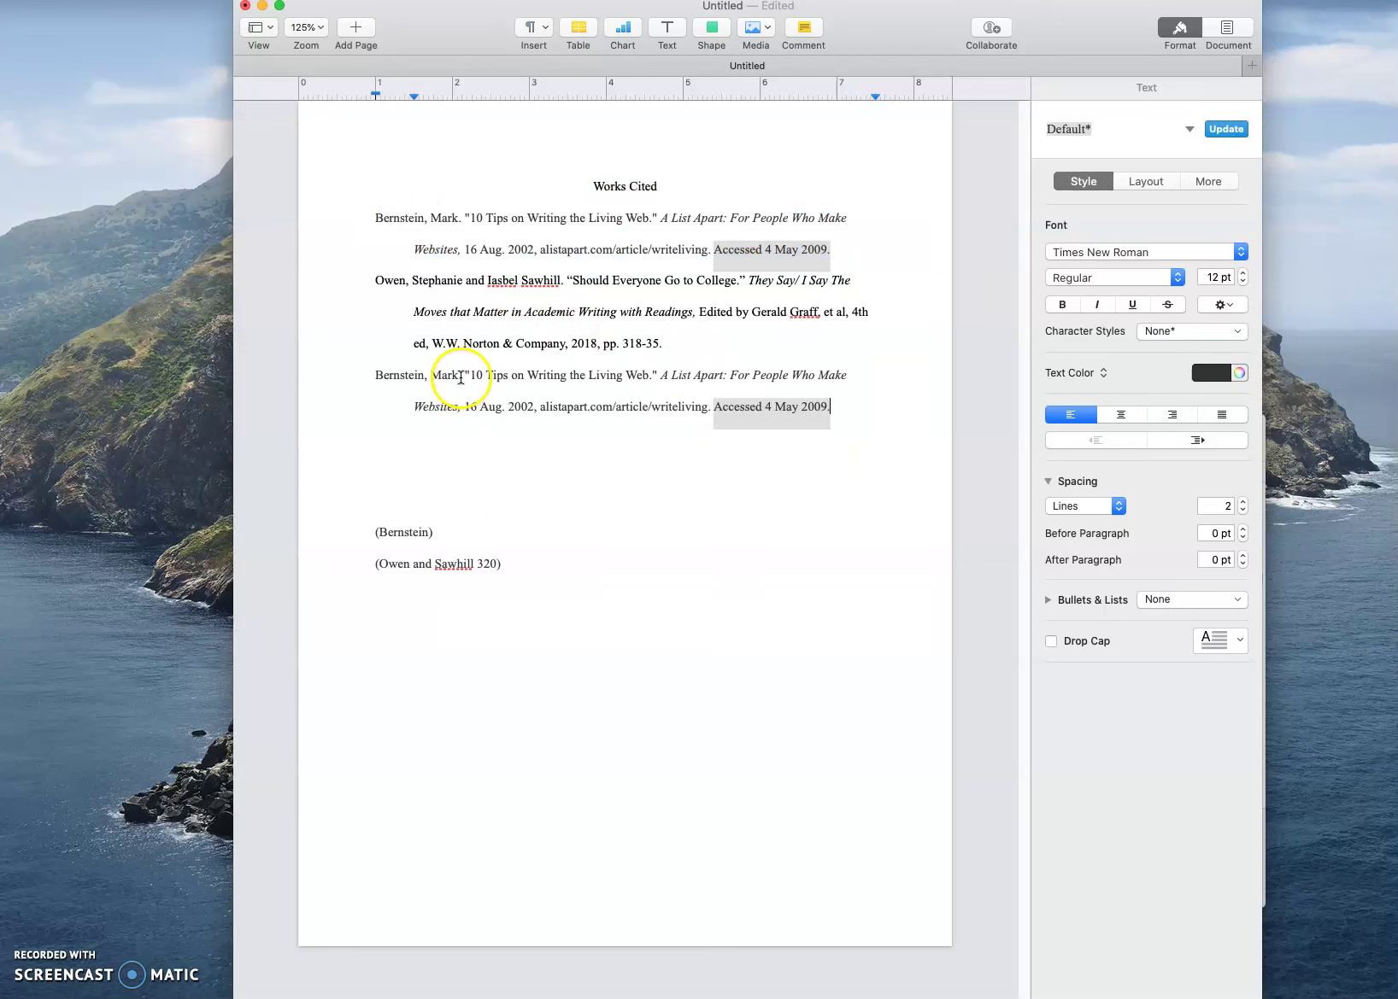
{"action": "left_click_drag", "start_coordinate": [462, 376], "coordinate": [262, 377]}
{"action": "key", "text": "BackSpace"}
{"action": "left_click", "coordinate": [612, 420]}
{"action": "left_click", "coordinate": [787, 407]}
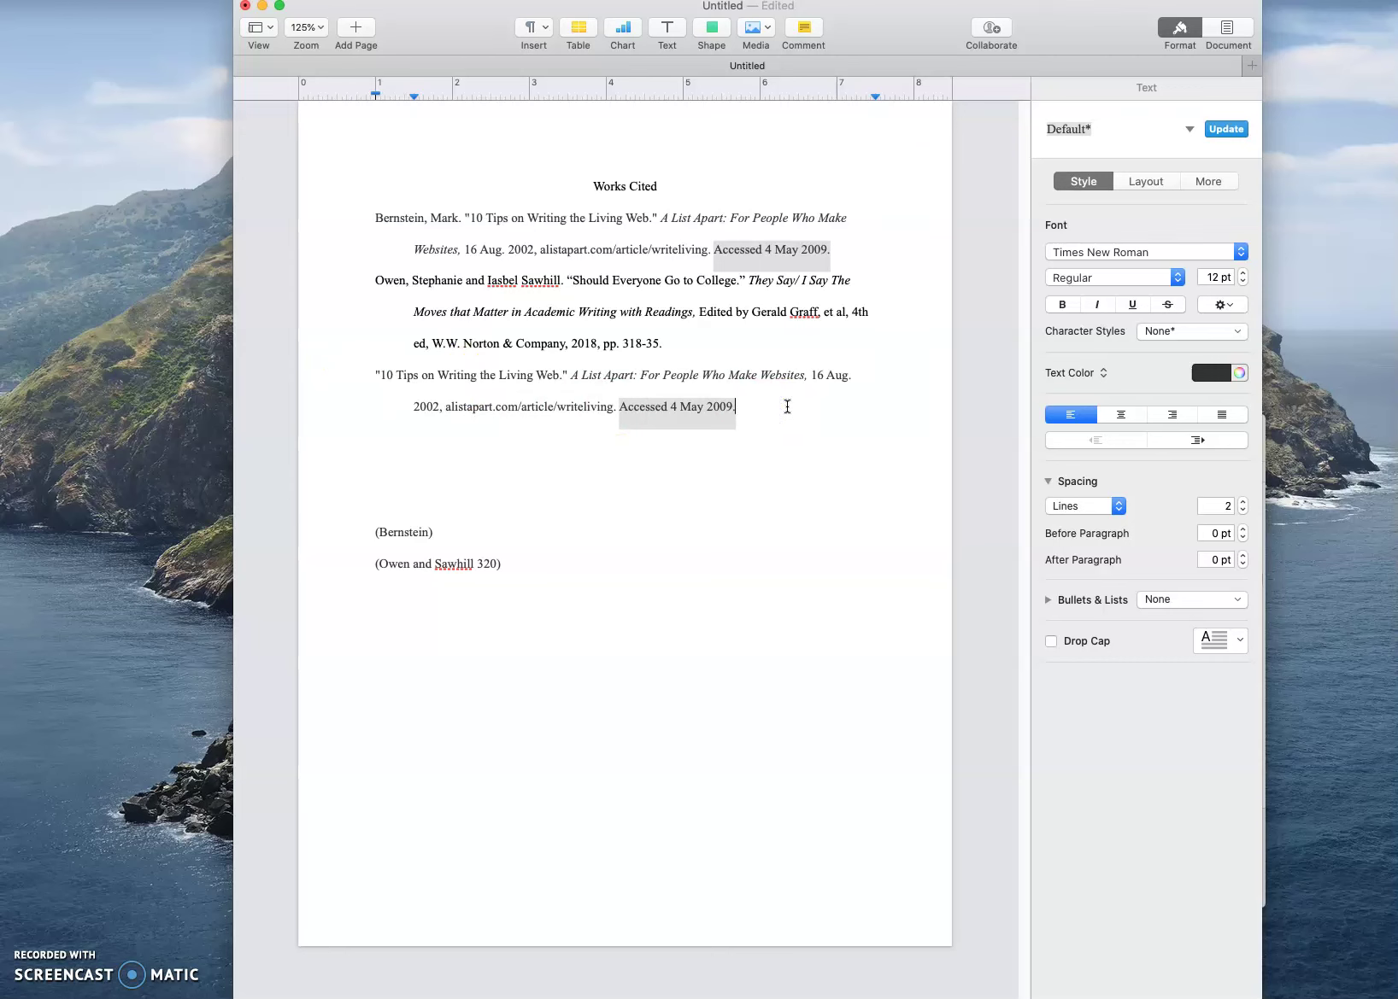
Step: Add the citation ("10 Tips" p.15) on a new line below the Owen and Sawhill citation
{"action": "left_click", "coordinate": [512, 565]}
{"action": "key", "text": "Return"}
{"action": "type", "text": "(\"10 Tips\" p.15"}
{"action": "type", "text": ")"}
Step: Type 'Not everyone really wants to go to college based on a number of recent California studies (Owen and Sawhill 320'
{"action": "type", "text": "Not everyone really wants to go "}
{"action": "type", "text": "to coll"}
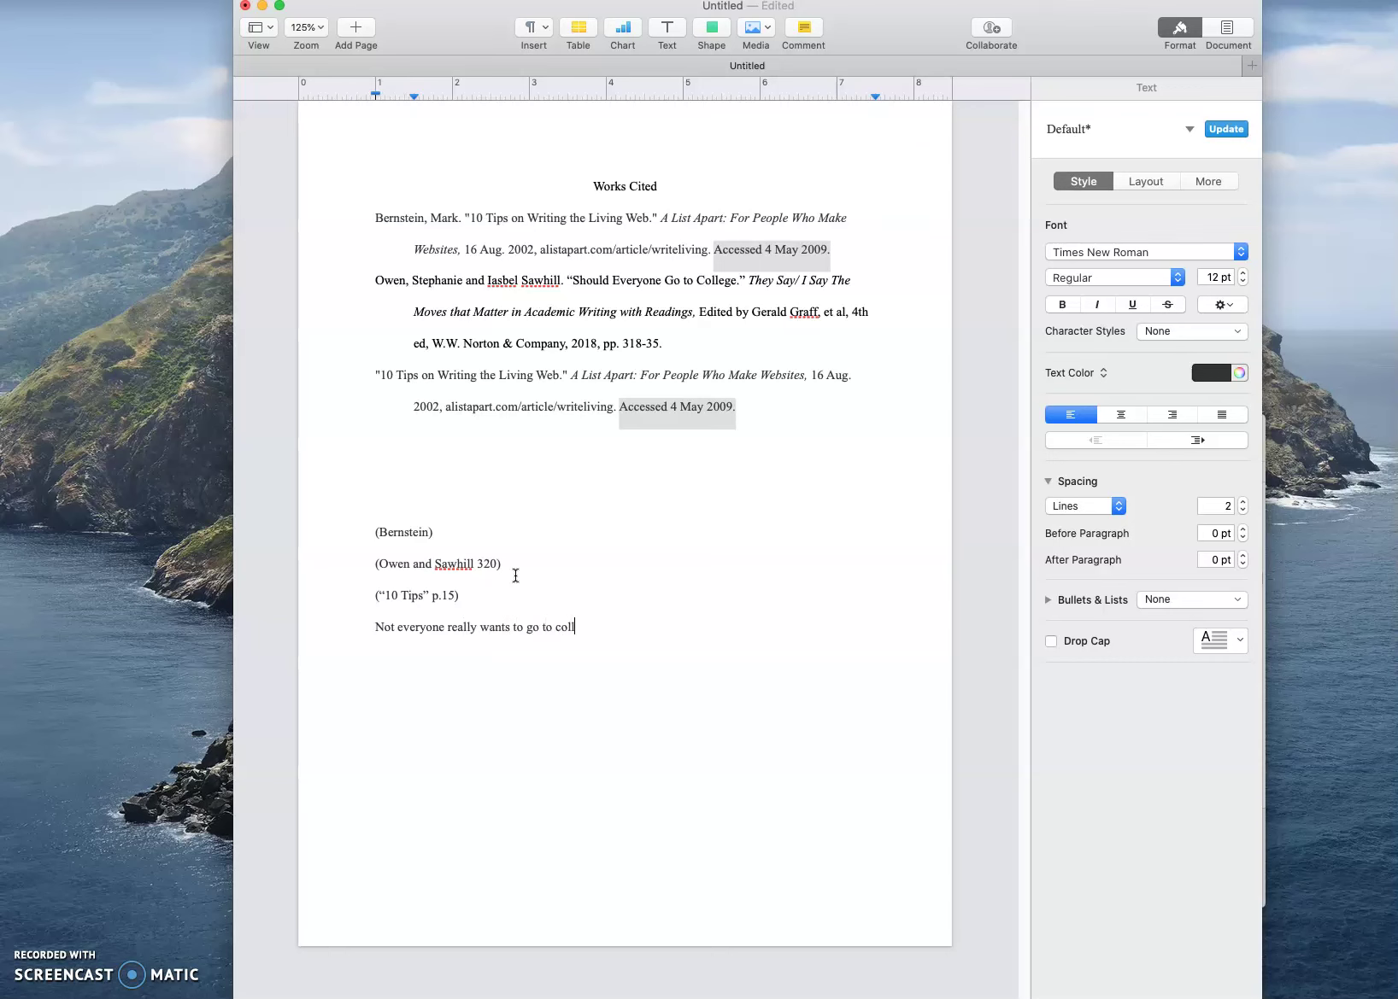
{"action": "type", "text": "ege based on a number of recent California stud"}
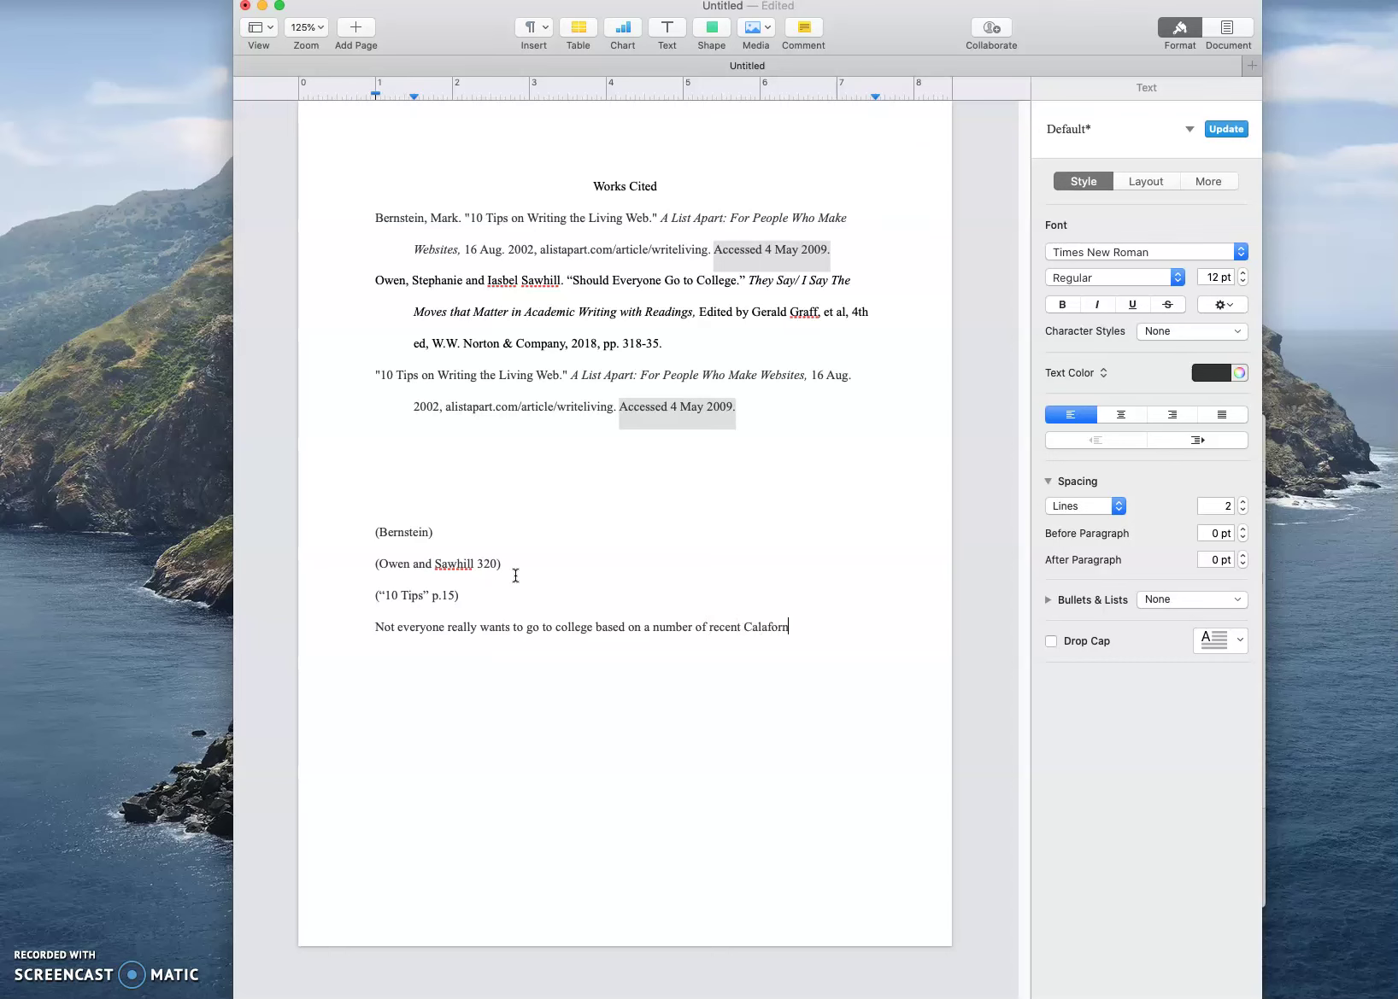
{"action": "type", "text": "ies (Owen and Sawhill 3"}
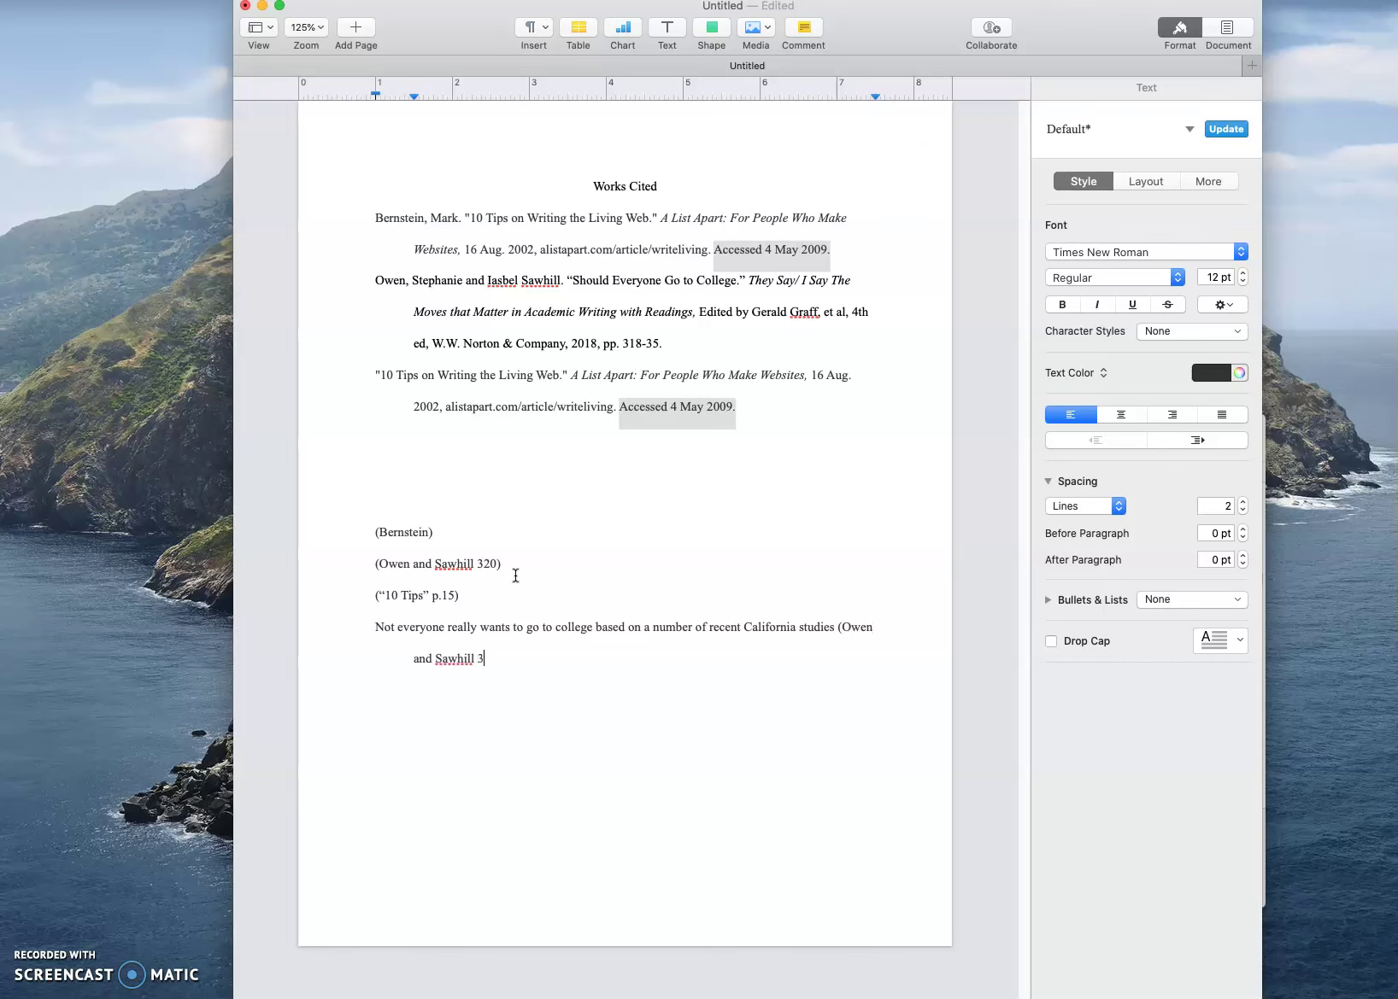
{"action": "type", "text": "20)."}
Step: Paste a copy of the sentence below and cut 'Owen and Sawhill' from its citation, leaving (320)
{"action": "left_click_drag", "start_coordinate": [512, 668], "coordinate": [355, 631]}
{"action": "key", "text": "super+c"}
{"action": "left_click", "coordinate": [530, 660]}
{"action": "key", "text": "Return"}
{"action": "key", "text": "super+v"}
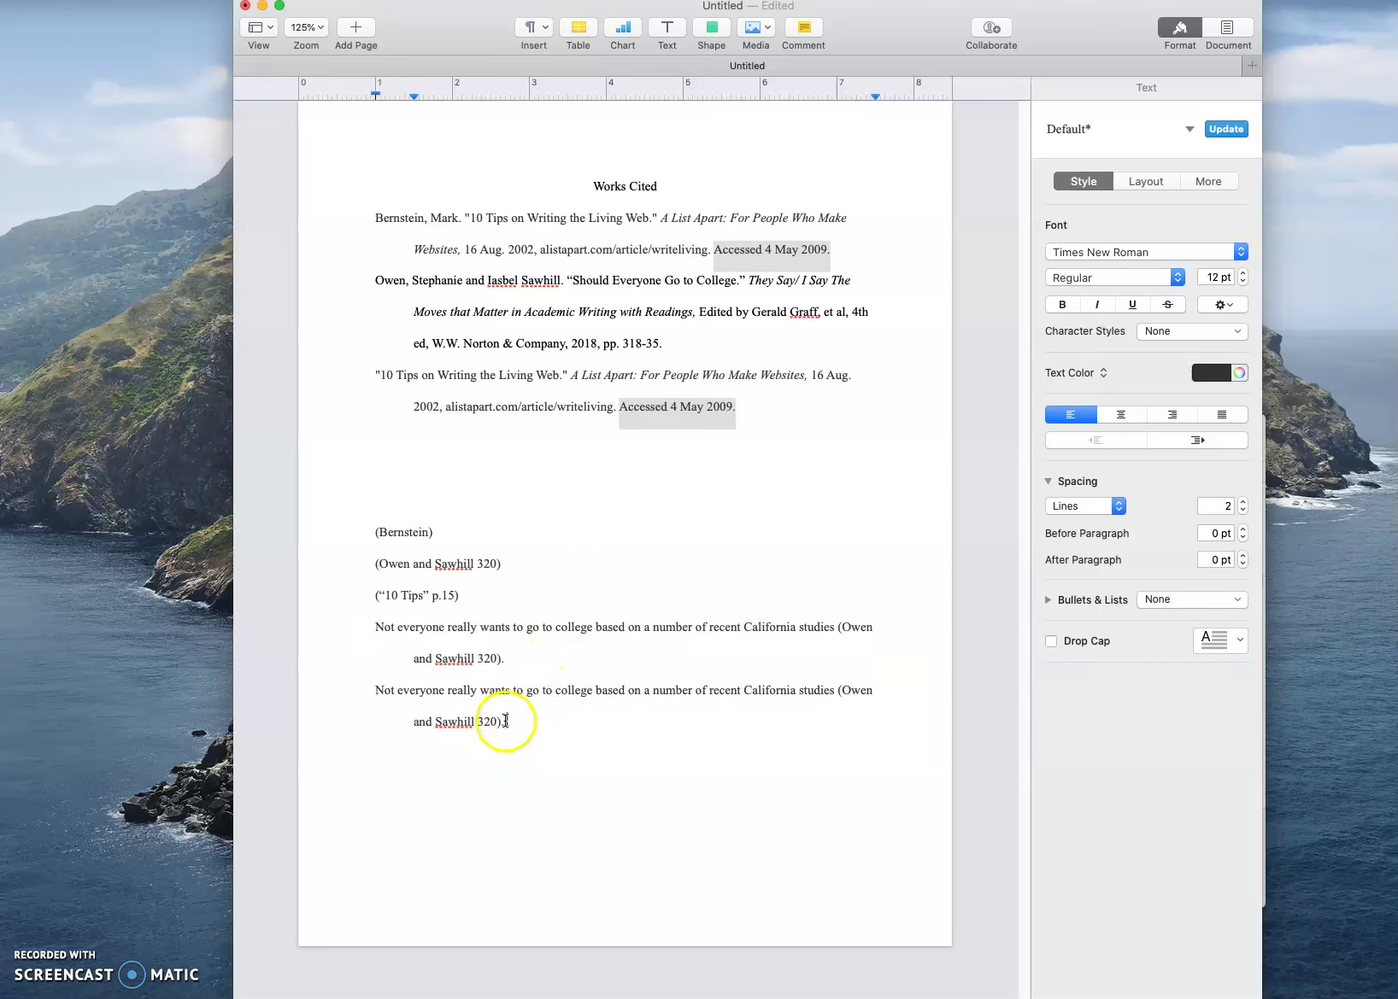
{"action": "left_click_drag", "start_coordinate": [475, 722], "coordinate": [842, 693]}
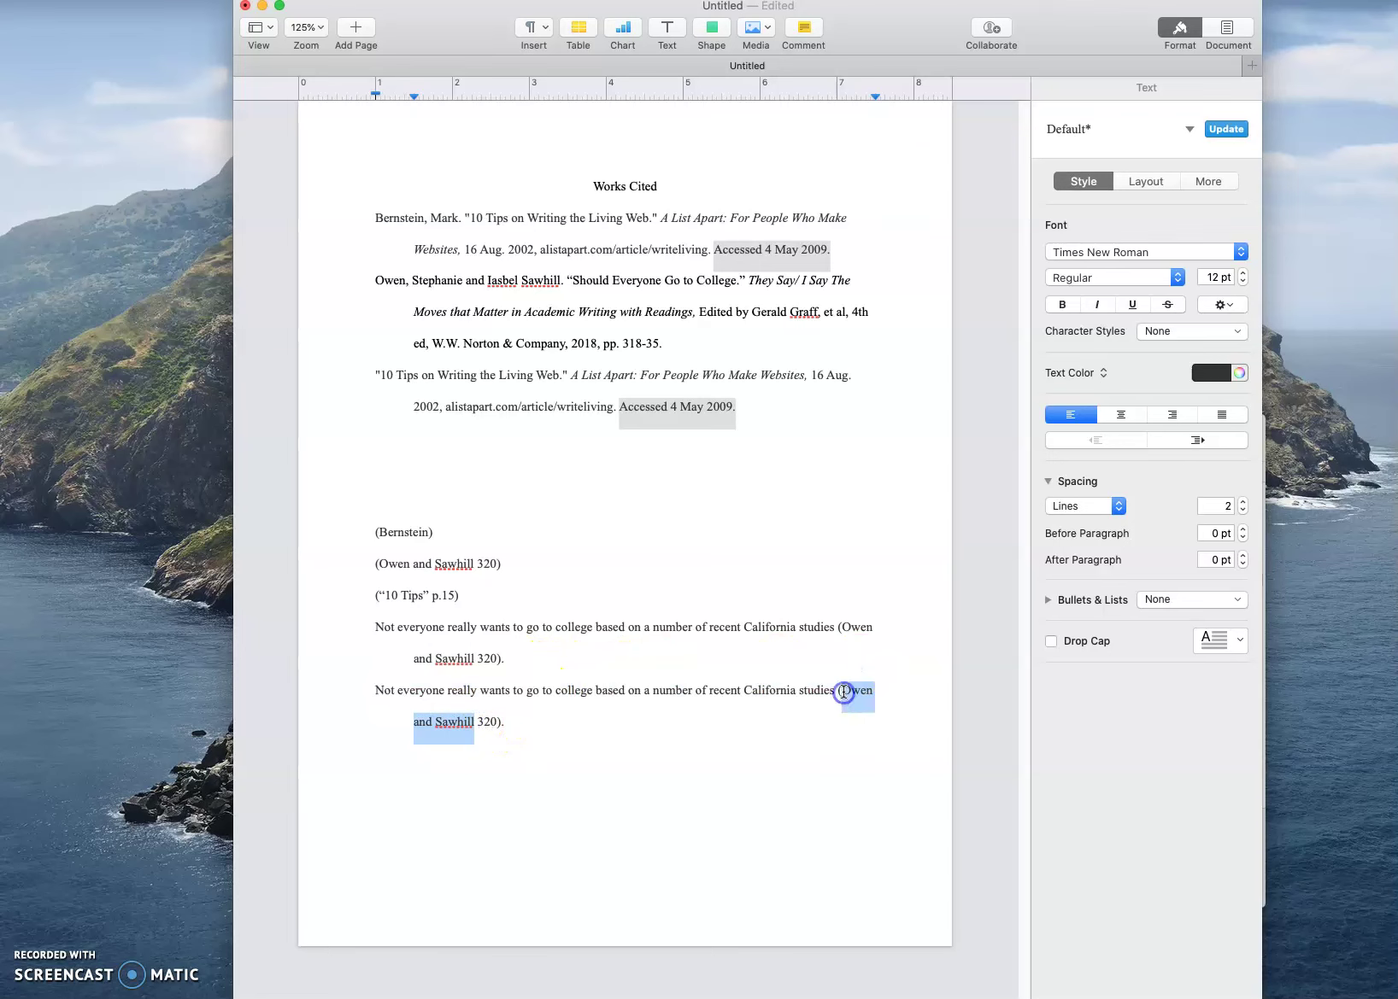
{"action": "key", "text": "BackSpace"}
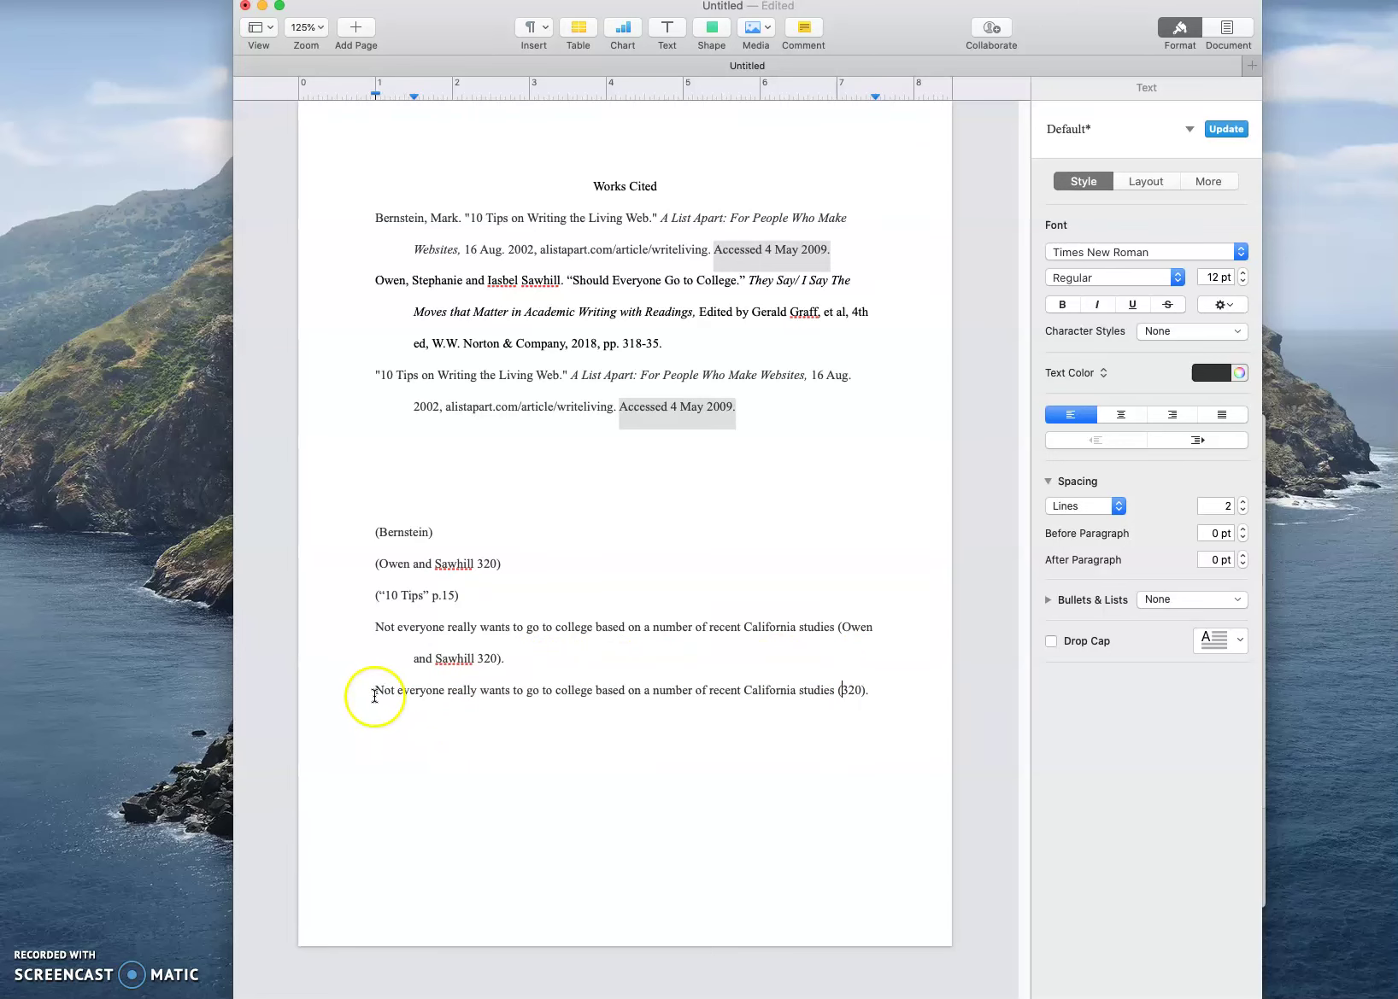
Step: Prefix the copy with 'According to Owen and Sawhill,' and lowercase 'not'
{"action": "left_click", "coordinate": [373, 693]}
{"action": "type", "text": "According to Own"}
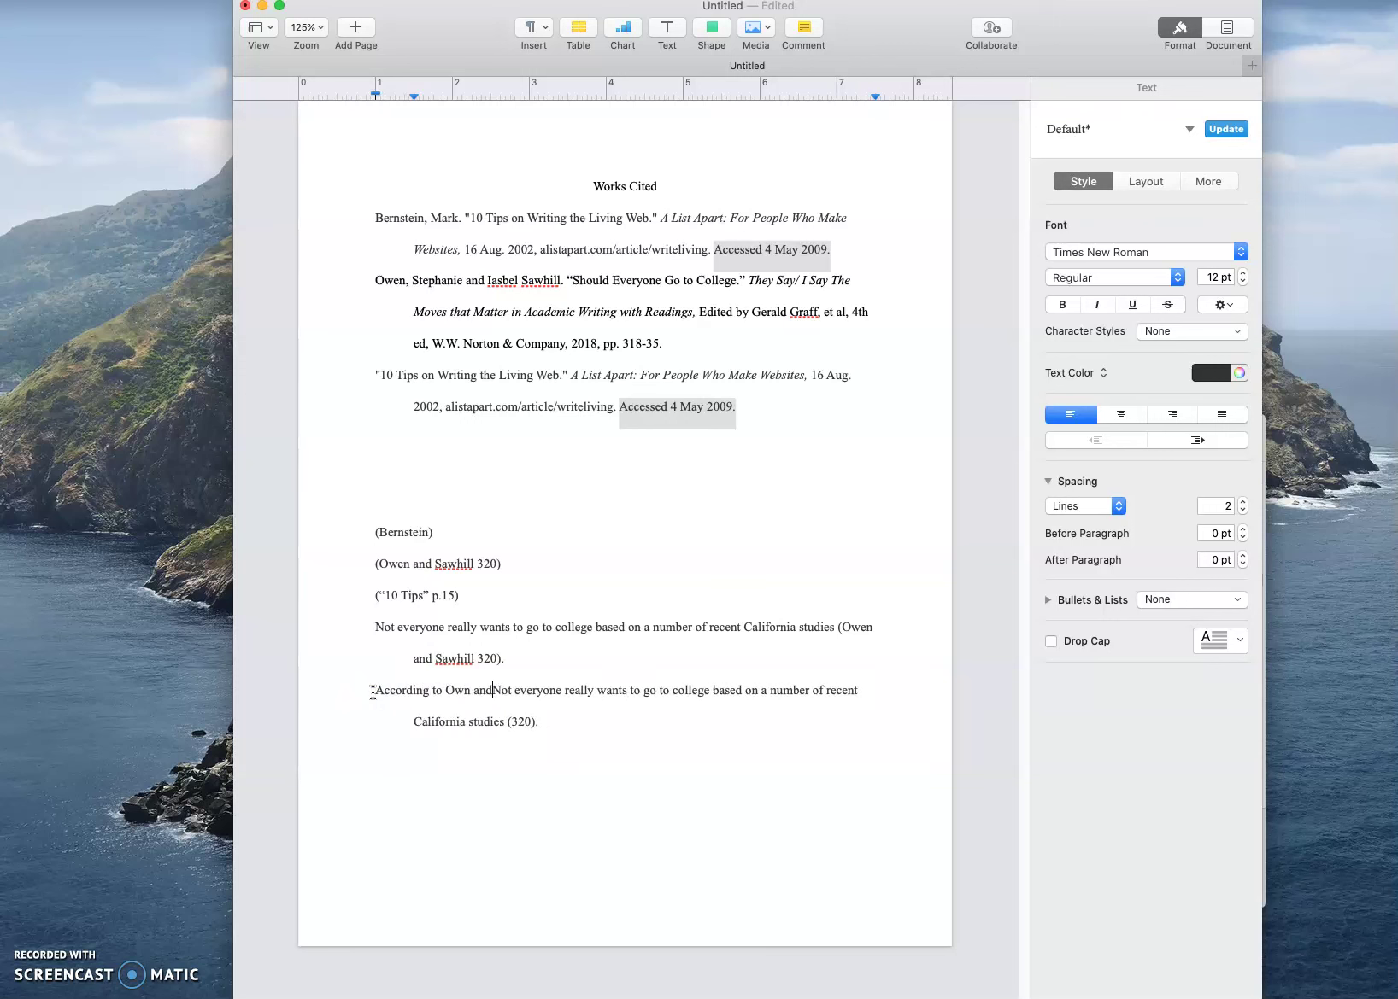
{"action": "key", "text": "BackSpace"}
{"action": "type", "text": "en and Saw"}
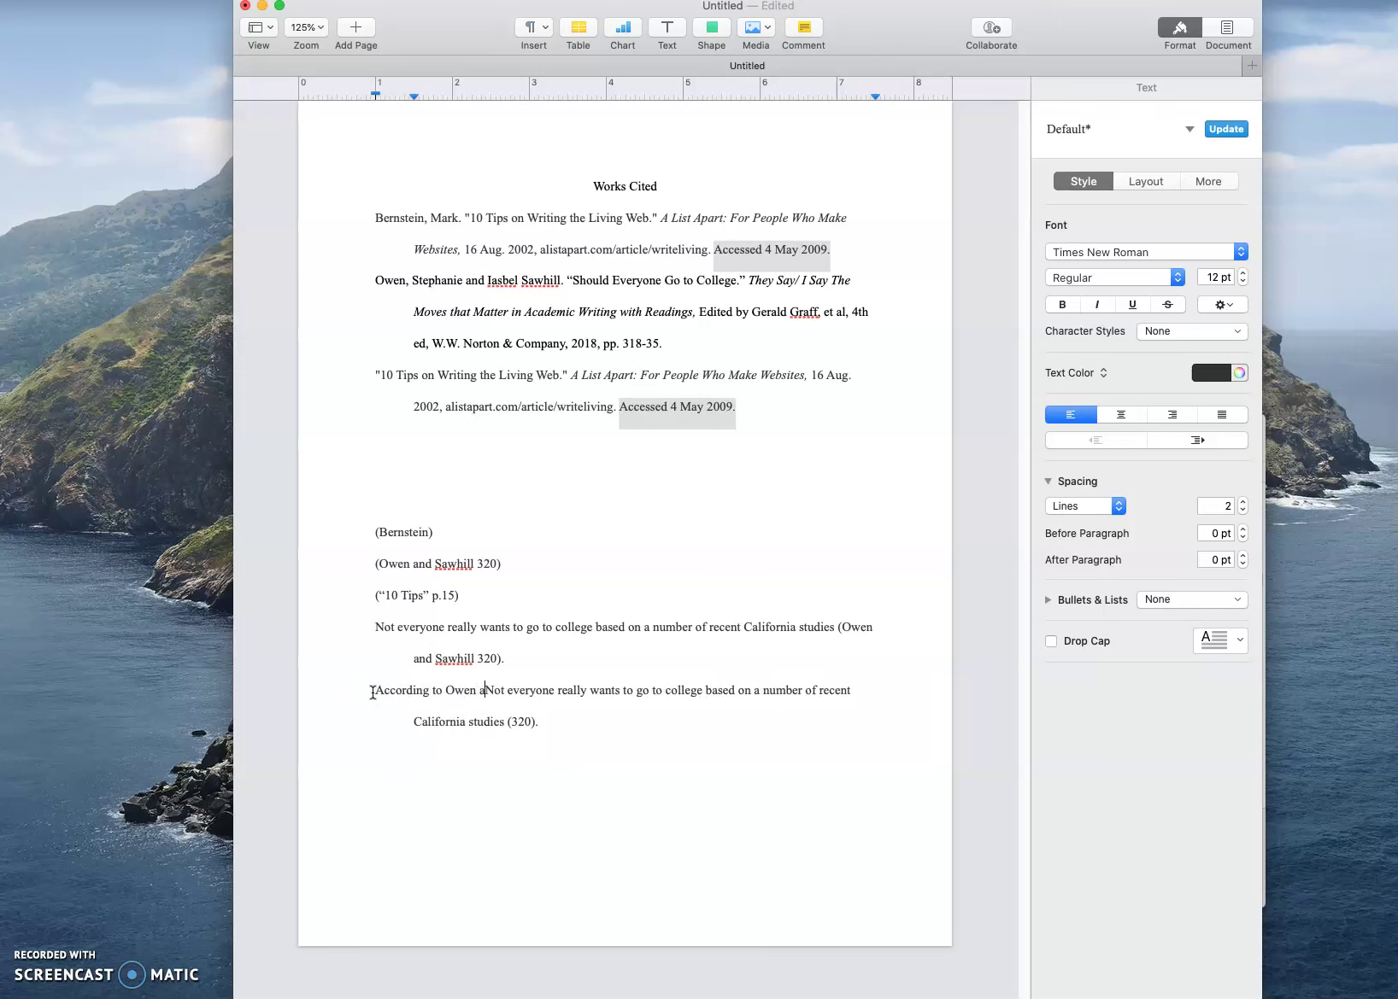
{"action": "type", "text": "hill,"}
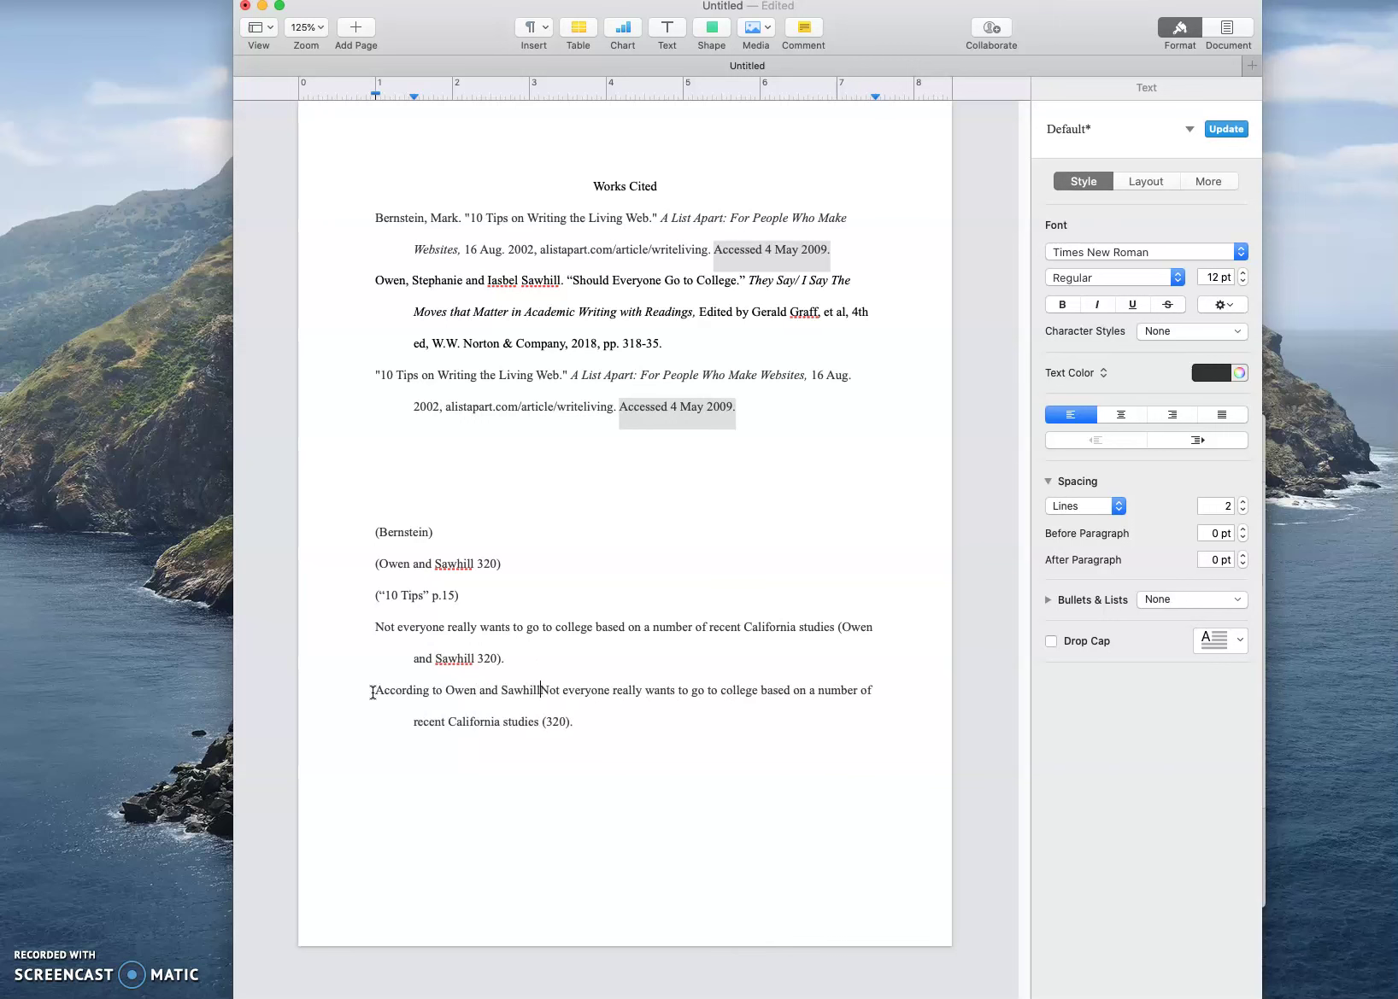
{"action": "key", "text": "Delete"}
{"action": "type", "text": "n"}
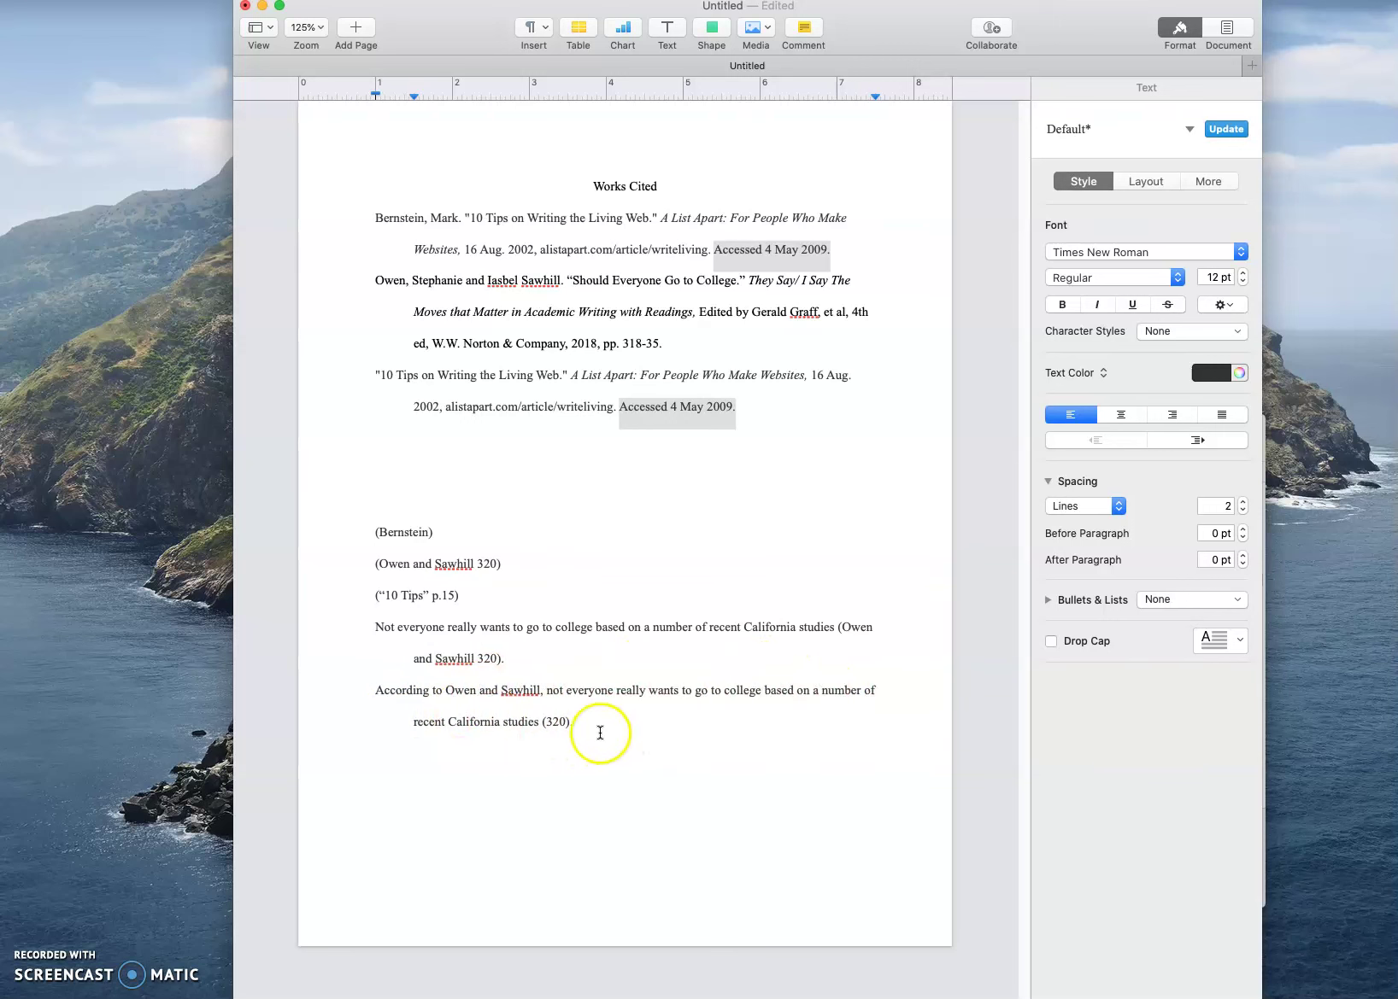
Step: Duplicate the 'According to' paragraph and replace 'According to' with 'On page 320,'
{"action": "left_click", "coordinate": [547, 724]}
{"action": "left_click", "coordinate": [596, 724]}
{"action": "triple_click", "coordinate": [350, 694]}
{"action": "key", "text": "cmd+c"}
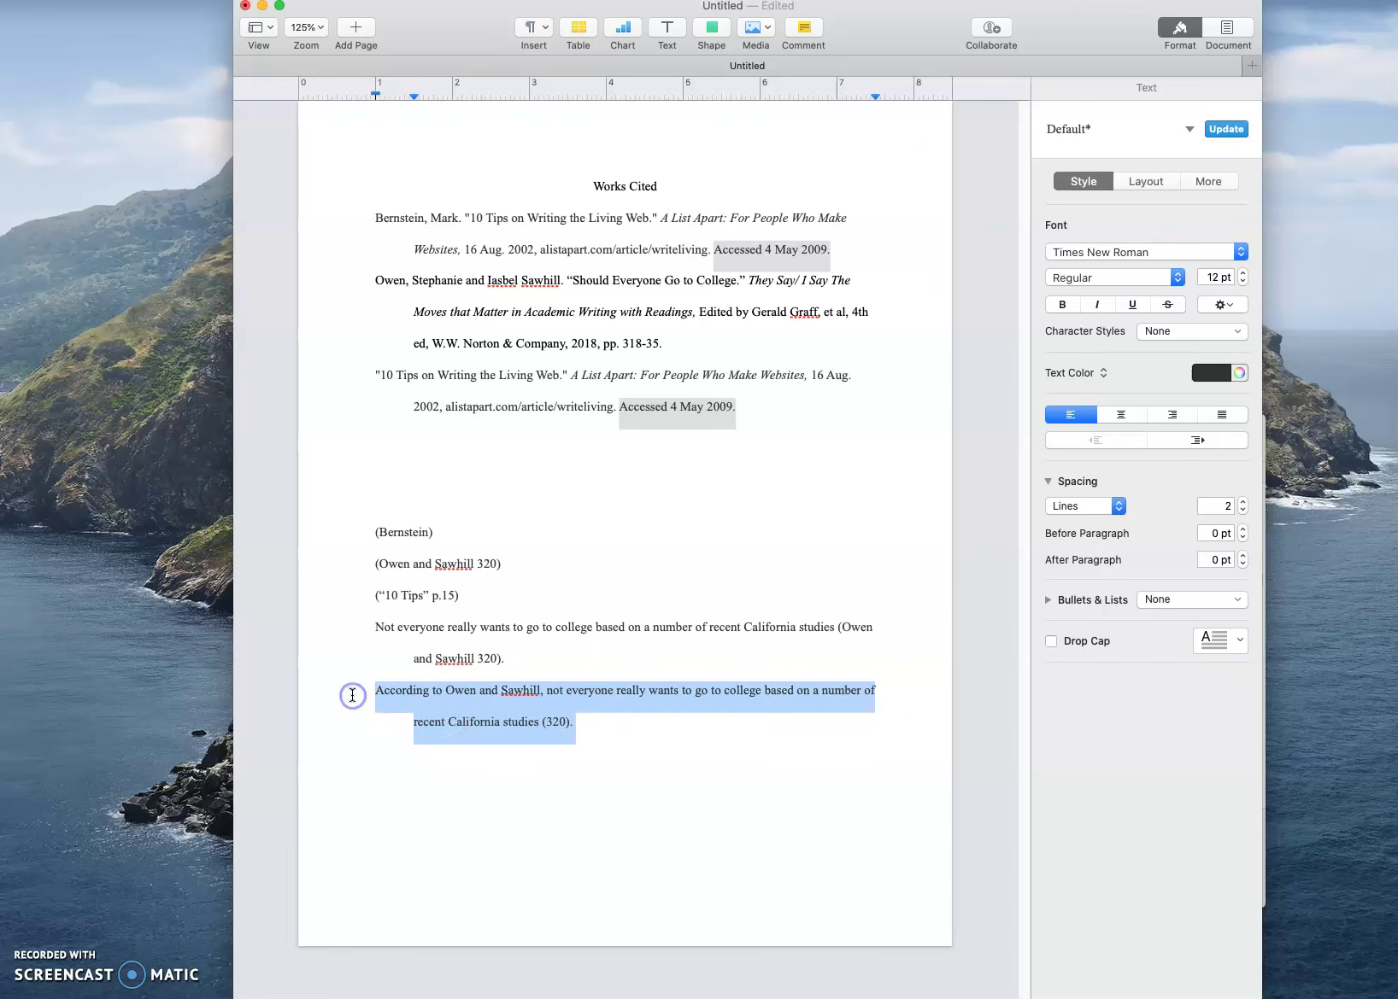
{"action": "left_click", "coordinate": [614, 730]}
{"action": "key", "text": "Return"}
{"action": "key", "text": "cmd+v"}
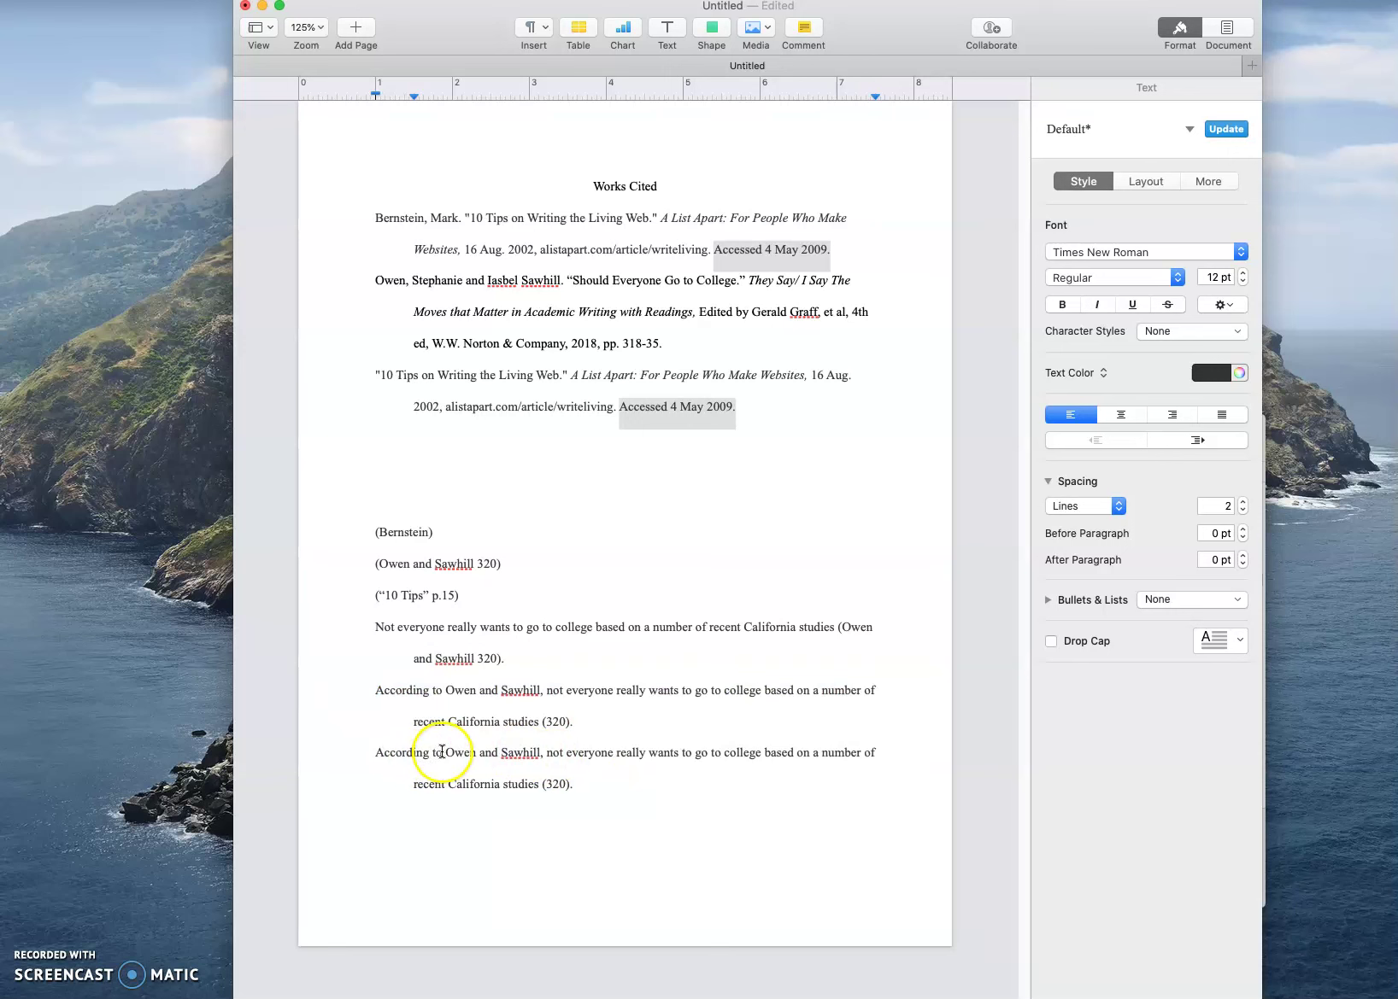
{"action": "left_click_drag", "start_coordinate": [441, 752], "coordinate": [373, 753]}
{"action": "type", "text": "On page 320"}
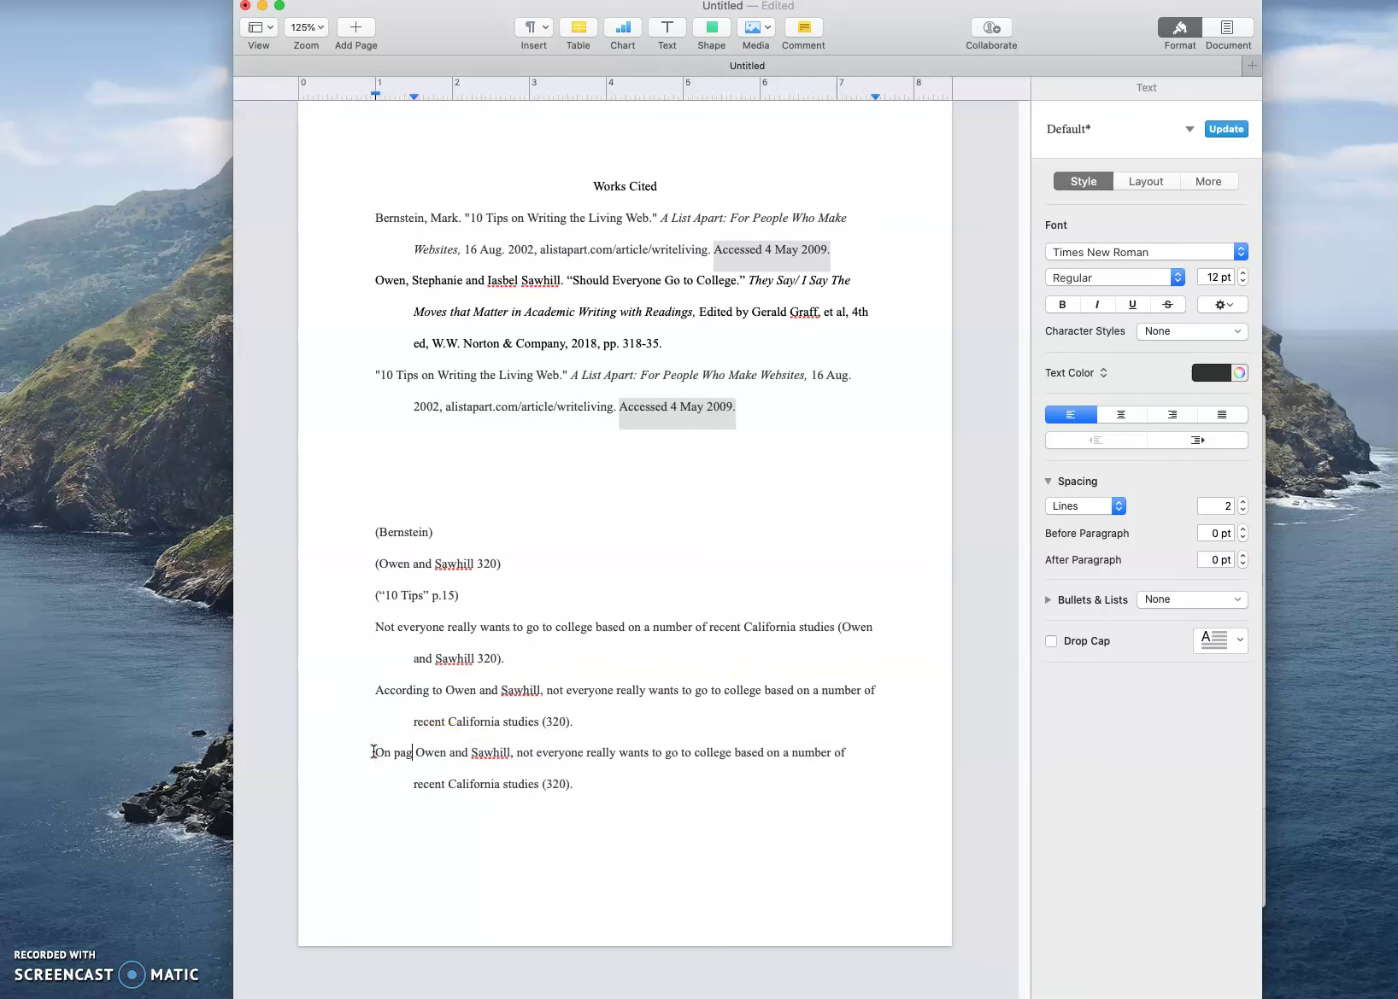
{"action": "type", "text": ","}
Step: Drop the comma after Sawhill, add 'explain that', and delete the (320) citation
{"action": "left_click", "coordinate": [544, 756]}
{"action": "key", "text": "BackSpace"}
{"action": "type", "text": "explain that"}
{"action": "left_click_drag", "start_coordinate": [633, 784], "coordinate": [607, 786]}
{"action": "key", "text": "BackSpace"}
{"action": "left_click", "coordinate": [666, 784]}
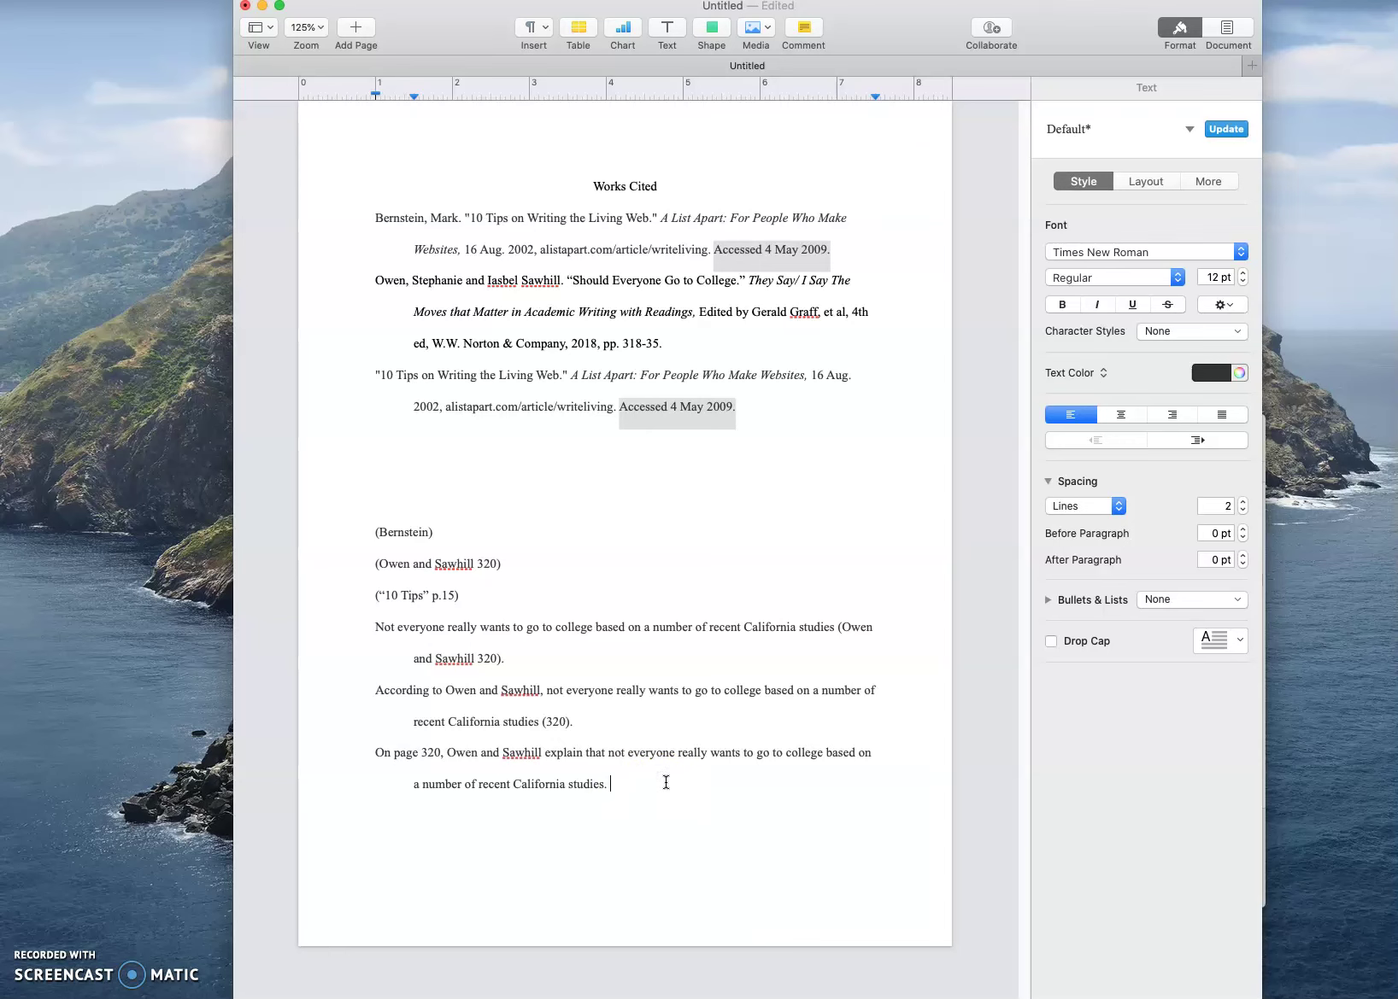
Step: Copy the 'On page 320' paragraph and paste a duplicate below it
{"action": "left_click", "coordinate": [545, 752]}
{"action": "left_click", "coordinate": [863, 786]}
{"action": "triple_click", "coordinate": [337, 773]}
{"action": "key", "text": "super+c"}
{"action": "left_click", "coordinate": [697, 799]}
{"action": "key", "text": "Return"}
{"action": "key", "text": "super+v"}
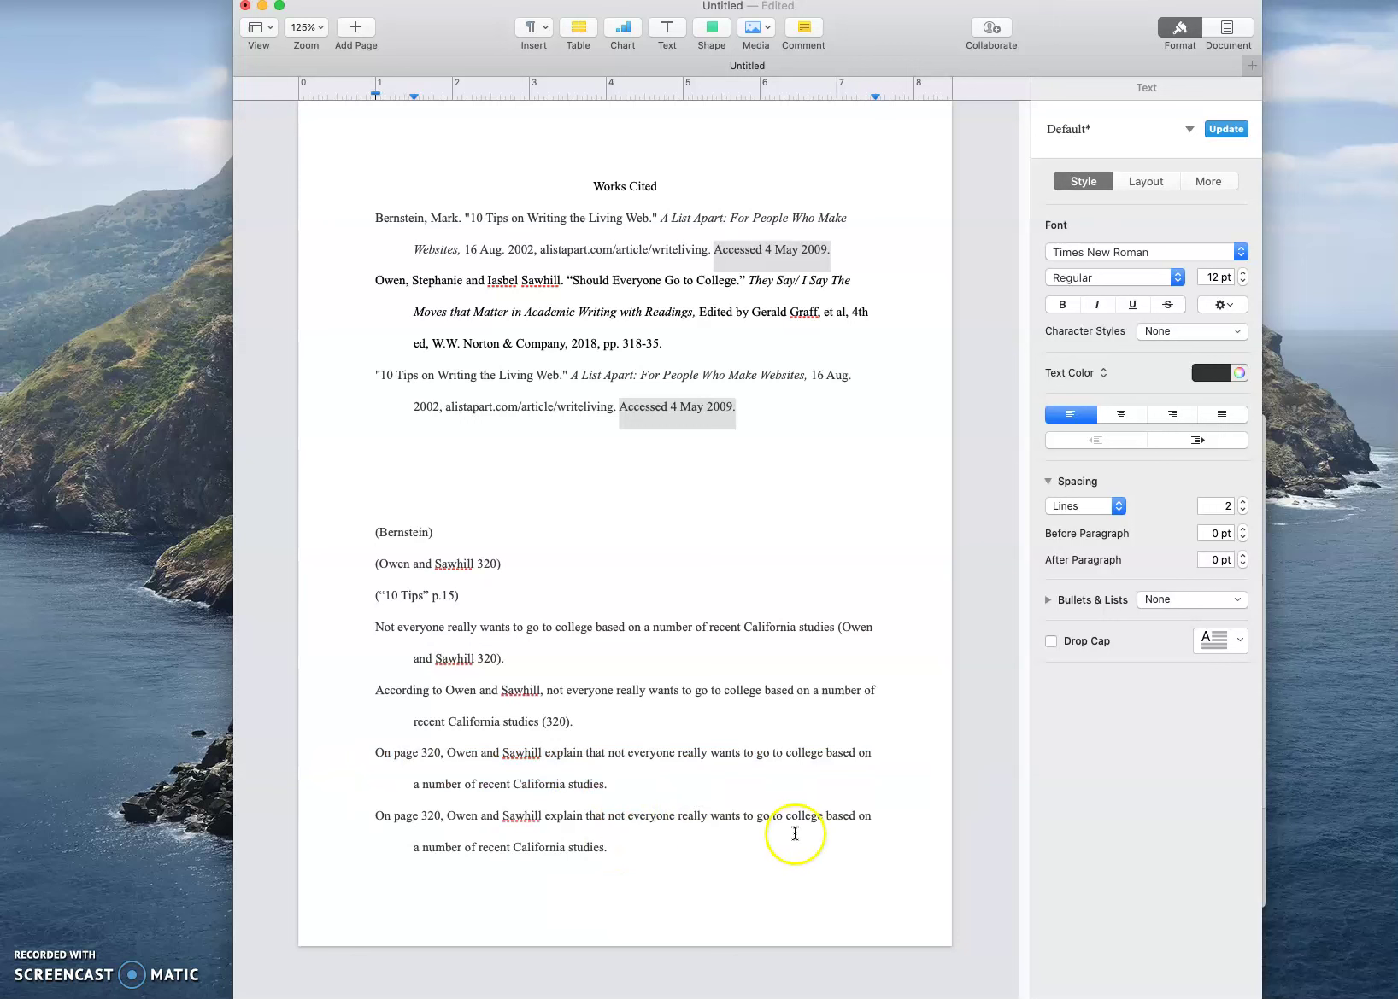
Step: Replace 'based on a number of recent California studies' with the quotation “because the lessons learned there don't necessarily help them in a specific career choice”
{"action": "left_click_drag", "start_coordinate": [825, 817], "coordinate": [603, 849]}
{"action": "type", "text": "“becasue"}
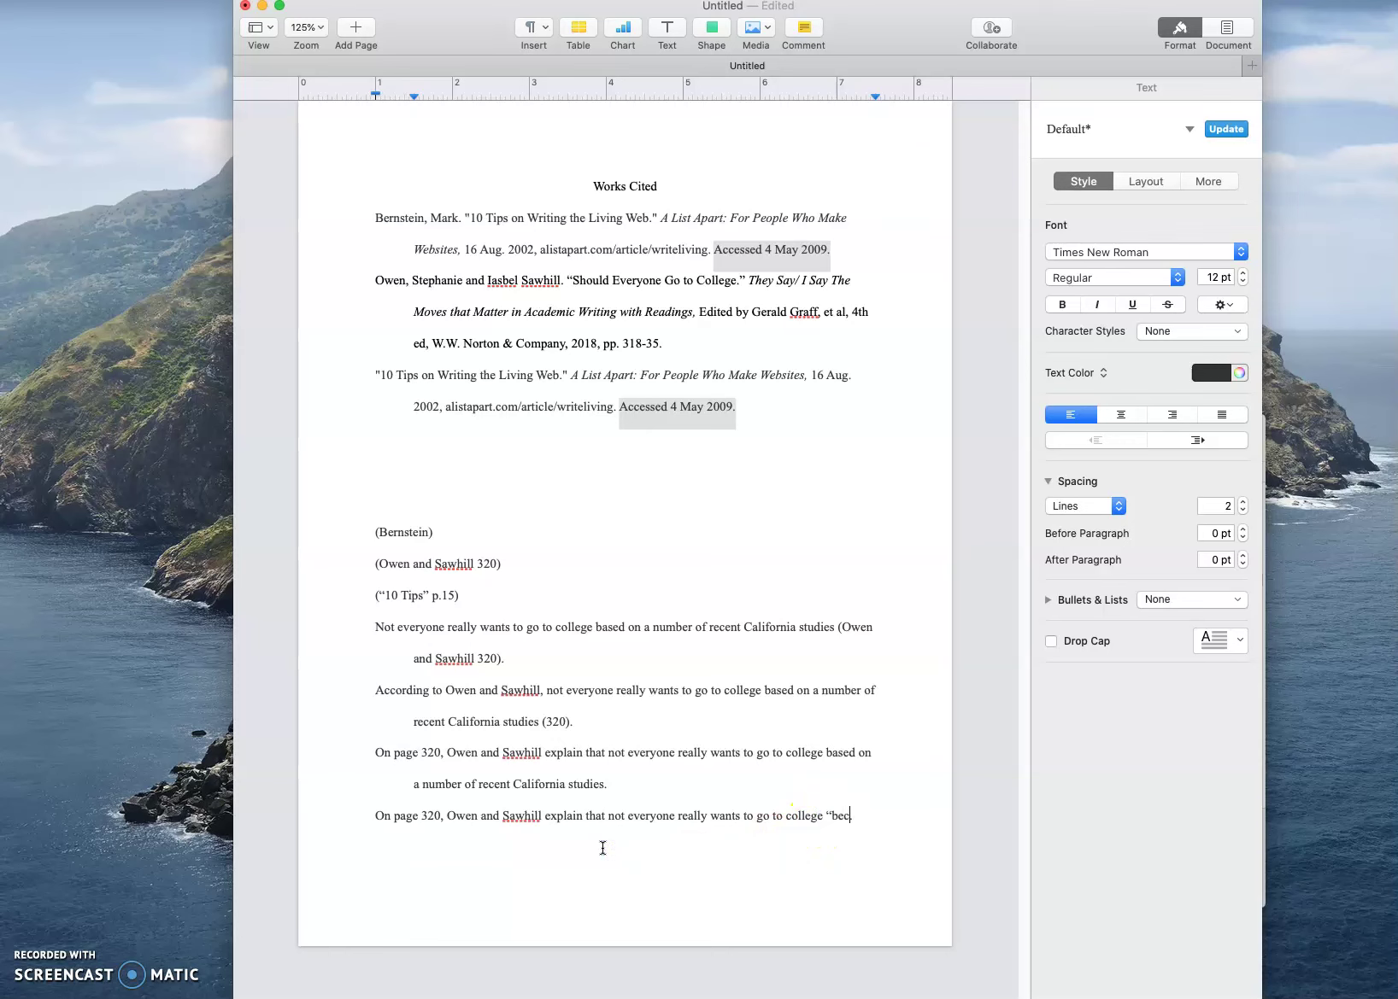
{"action": "key", "text": "BackSpace"}
{"action": "key", "text": "BackSpace"}
{"action": "key", "text": "BackSpace"}
{"action": "key", "text": "BackSpace"}
{"action": "key", "text": "BackSpace"}
{"action": "type", "text": "ause the lessons learned there do"}
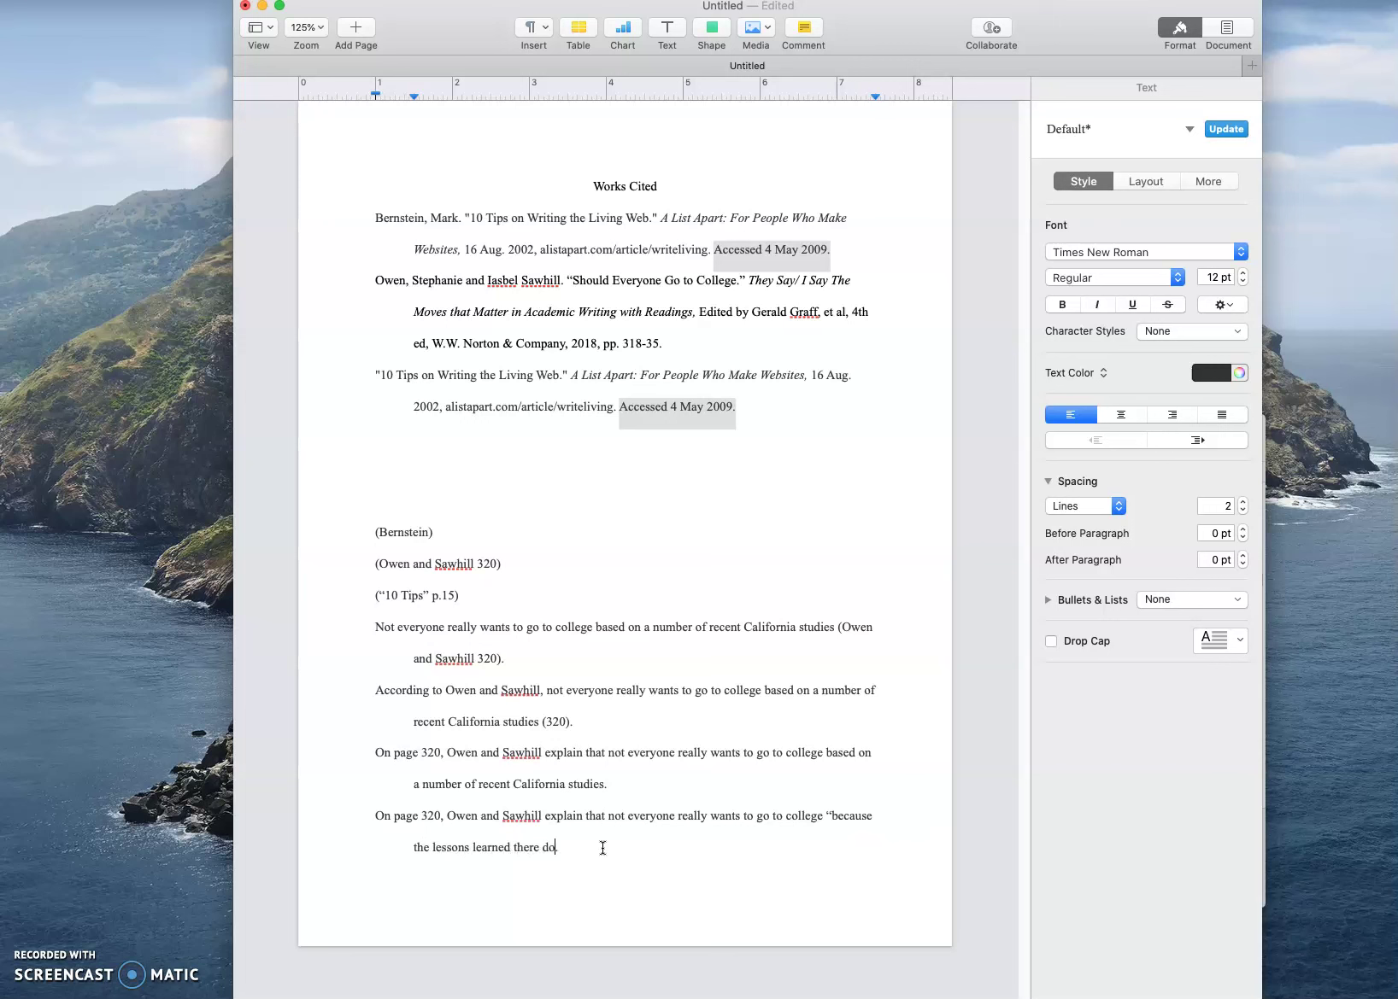
{"action": "type", "text": "n't necessarily help them in a specific career cho"}
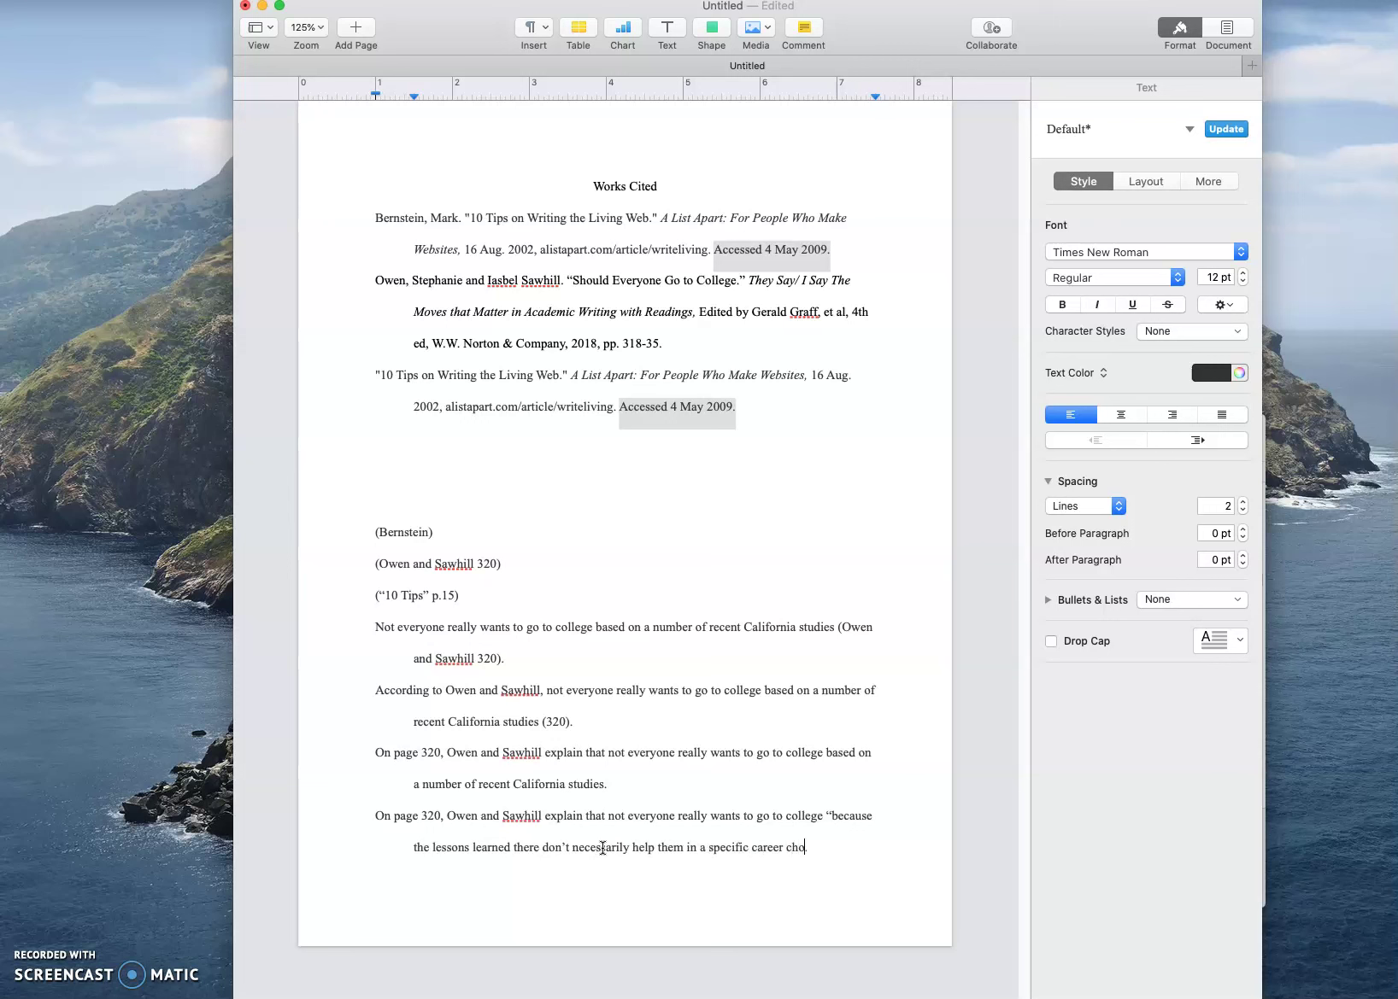
{"action": "type", "text": "ice."}
{"action": "key", "text": "Right"}
{"action": "key", "text": "BackSpace"}
{"action": "type", "text": "\""}
Step: Start the sentence with 'Not everyone' and paste (Owen and Sawhill 320) after the quotation
{"action": "left_click_drag", "start_coordinate": [614, 815], "coordinate": [326, 816]}
{"action": "type", "text": "N"}
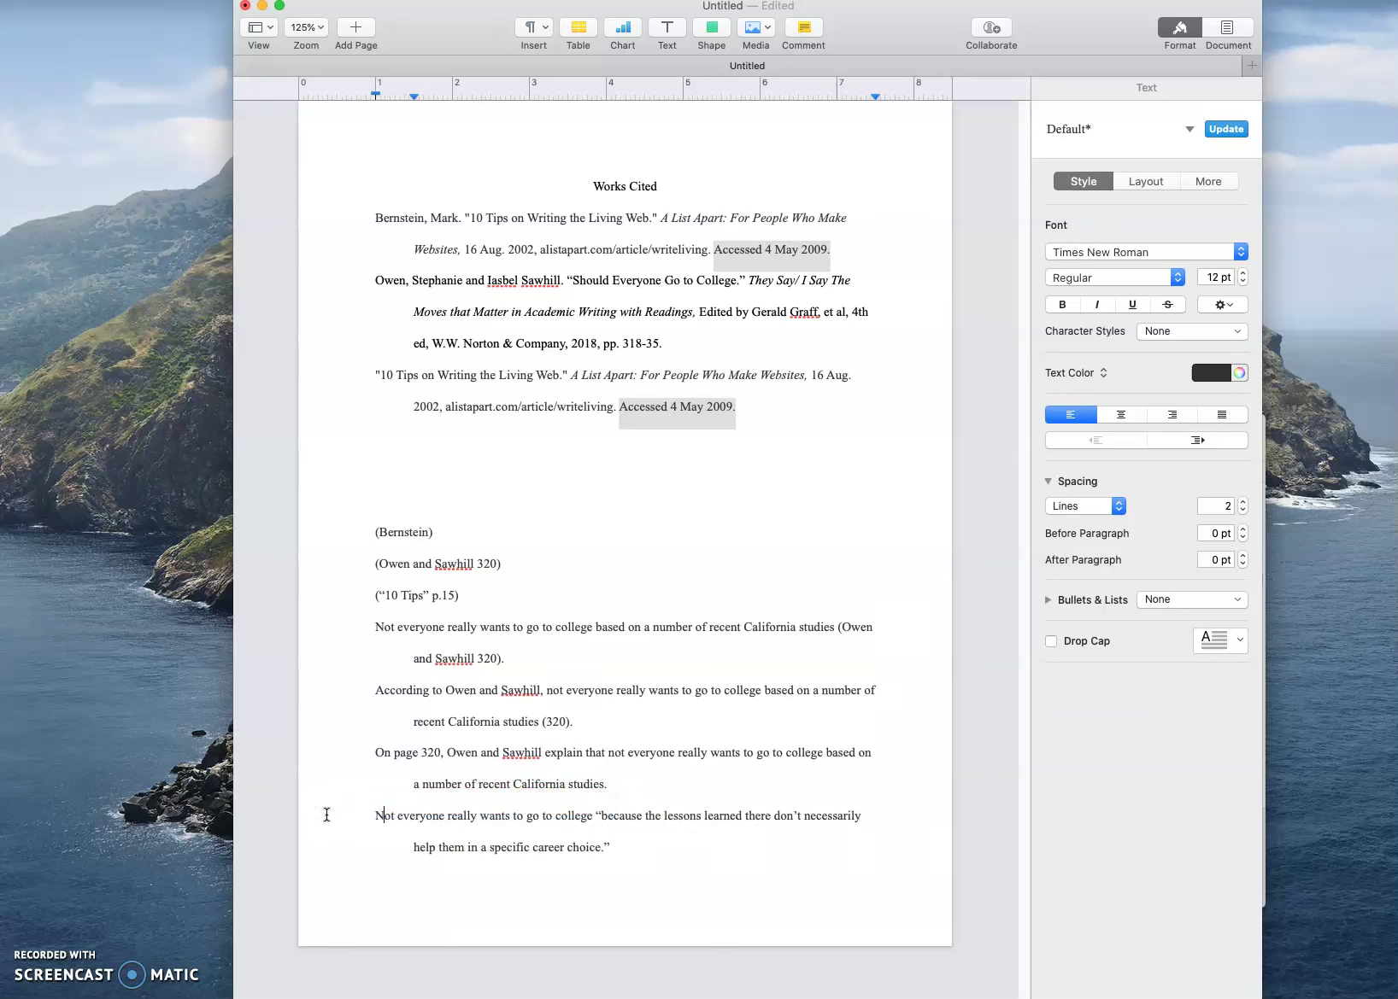
{"action": "left_click", "coordinate": [601, 848]}
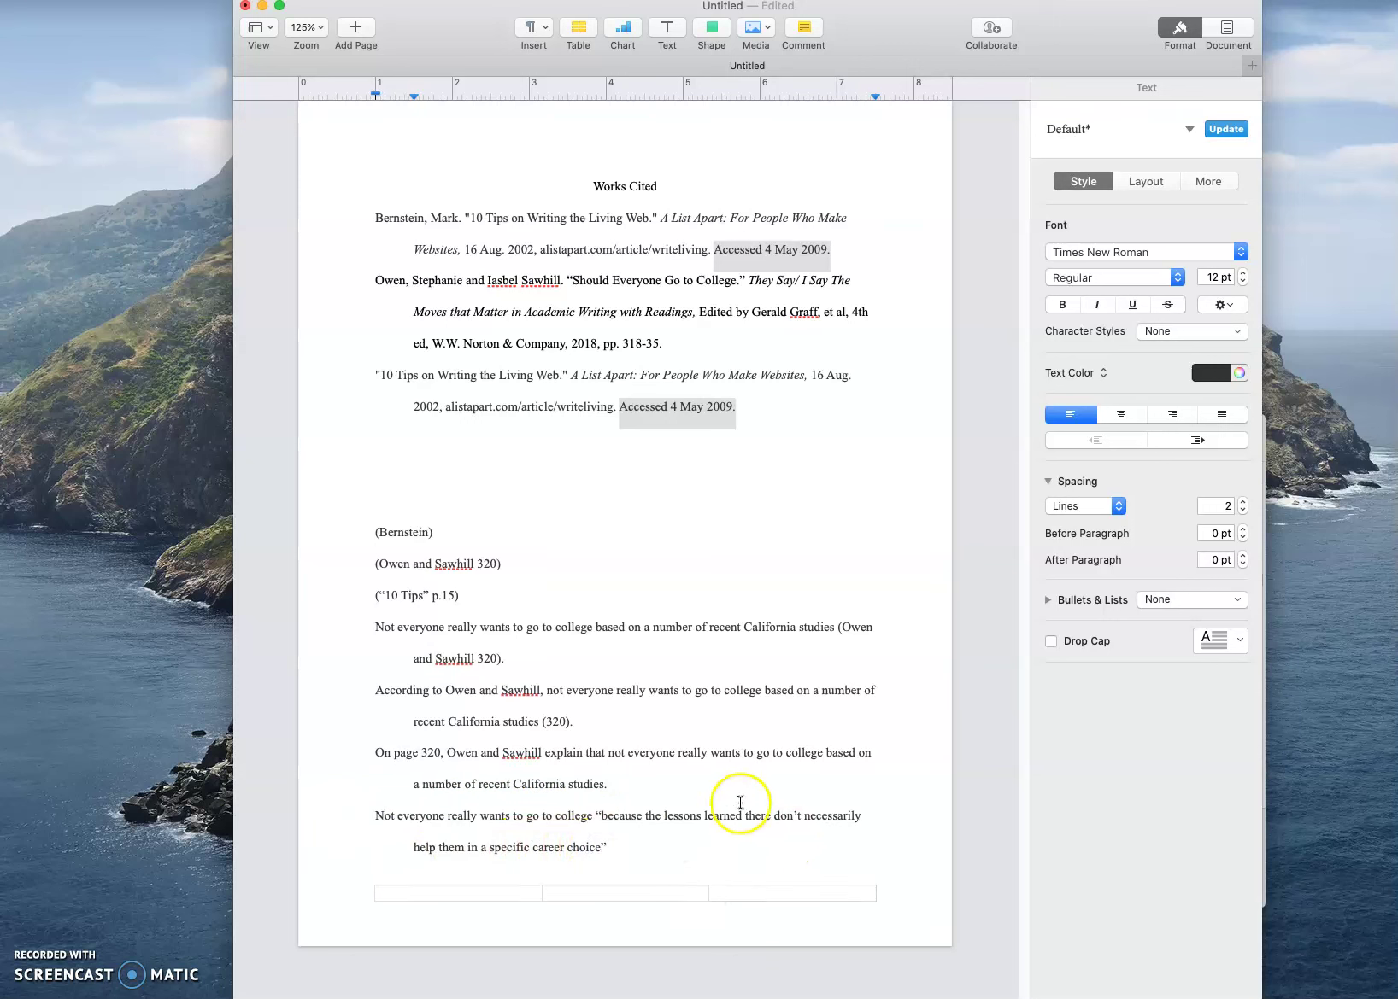
{"action": "left_click_drag", "start_coordinate": [516, 558], "coordinate": [346, 556]}
{"action": "left_click", "coordinate": [639, 840]}
{"action": "key", "text": "super+v"}
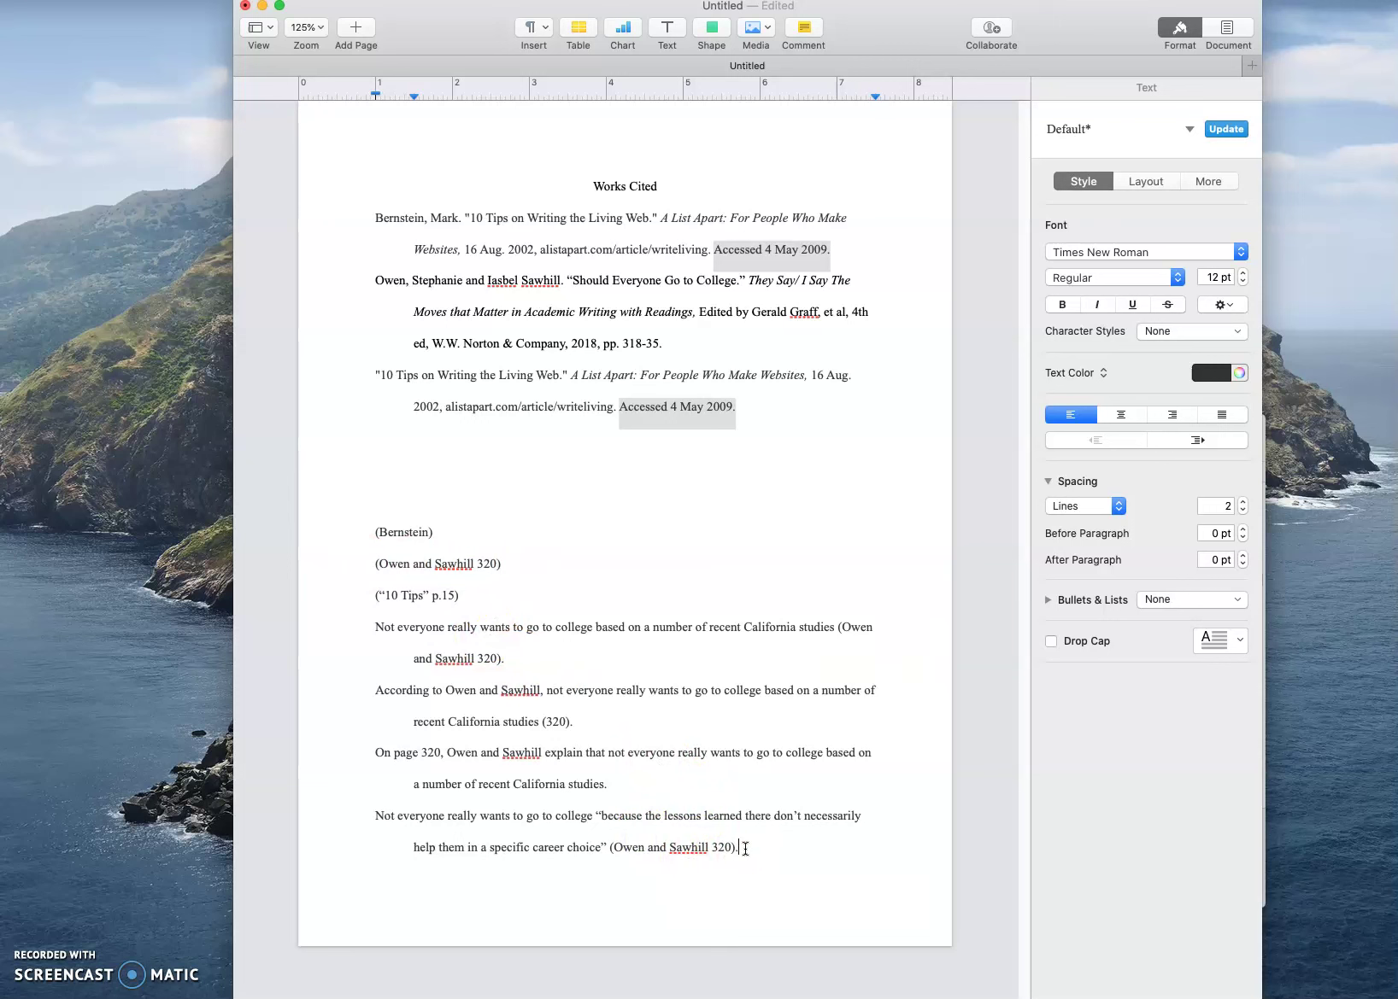
{"action": "left_click_drag", "start_coordinate": [728, 847], "coordinate": [729, 906]}
{"action": "left_click_drag", "start_coordinate": [601, 844], "coordinate": [580, 844]}
{"action": "left_click_drag", "start_coordinate": [596, 841], "coordinate": [745, 848]}
{"action": "left_click", "coordinate": [748, 849]}
Step: Replace the final period with ', but some people go anyway because “they feel it helps them become more well rounded”'
{"action": "left_click", "coordinate": [867, 885]}
{"action": "key", "text": "BackSpace"}
{"action": "type", "text": ", but "}
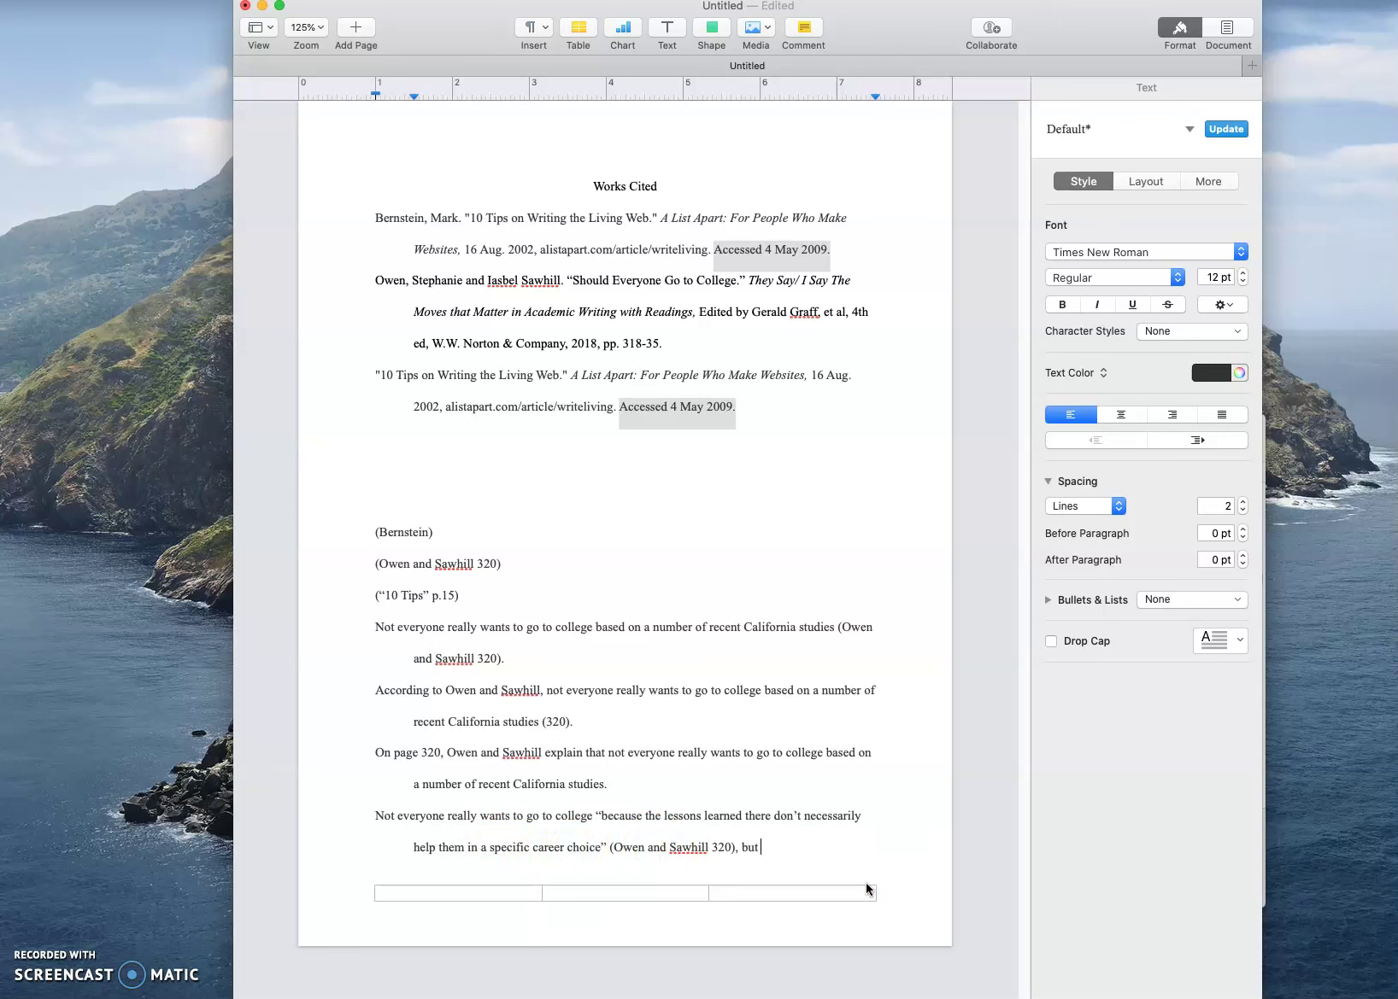
{"action": "type", "text": "some people go"}
{"action": "type", "text": " an"}
{"action": "type", "text": "y"}
{"action": "type", "text": "way"}
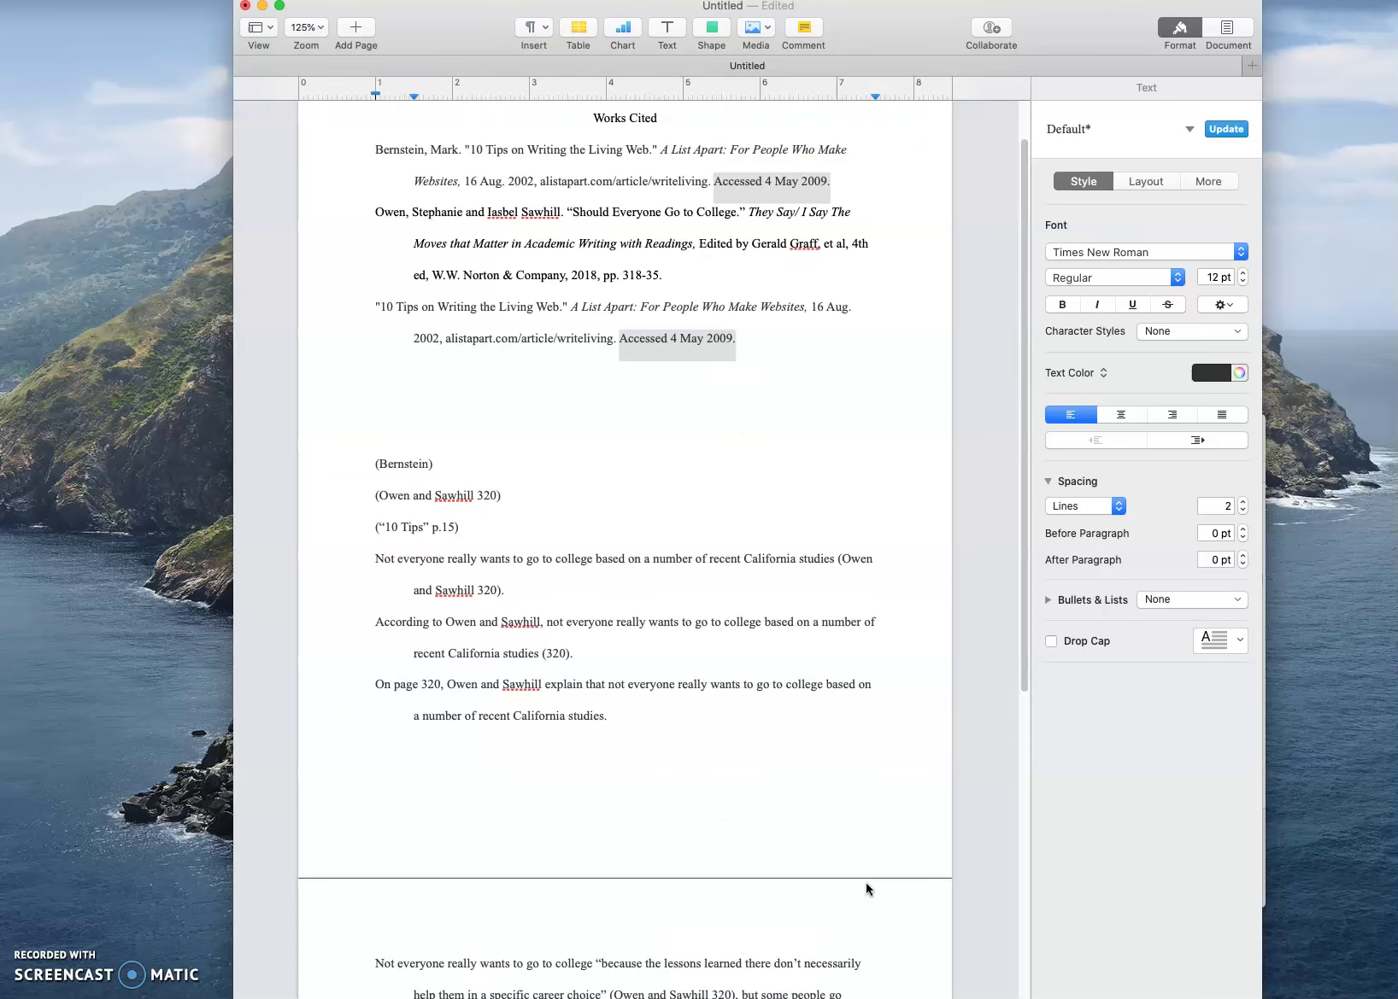
{"action": "scroll", "coordinate": [802, 557], "scroll_direction": "down", "scroll_amount": 10}
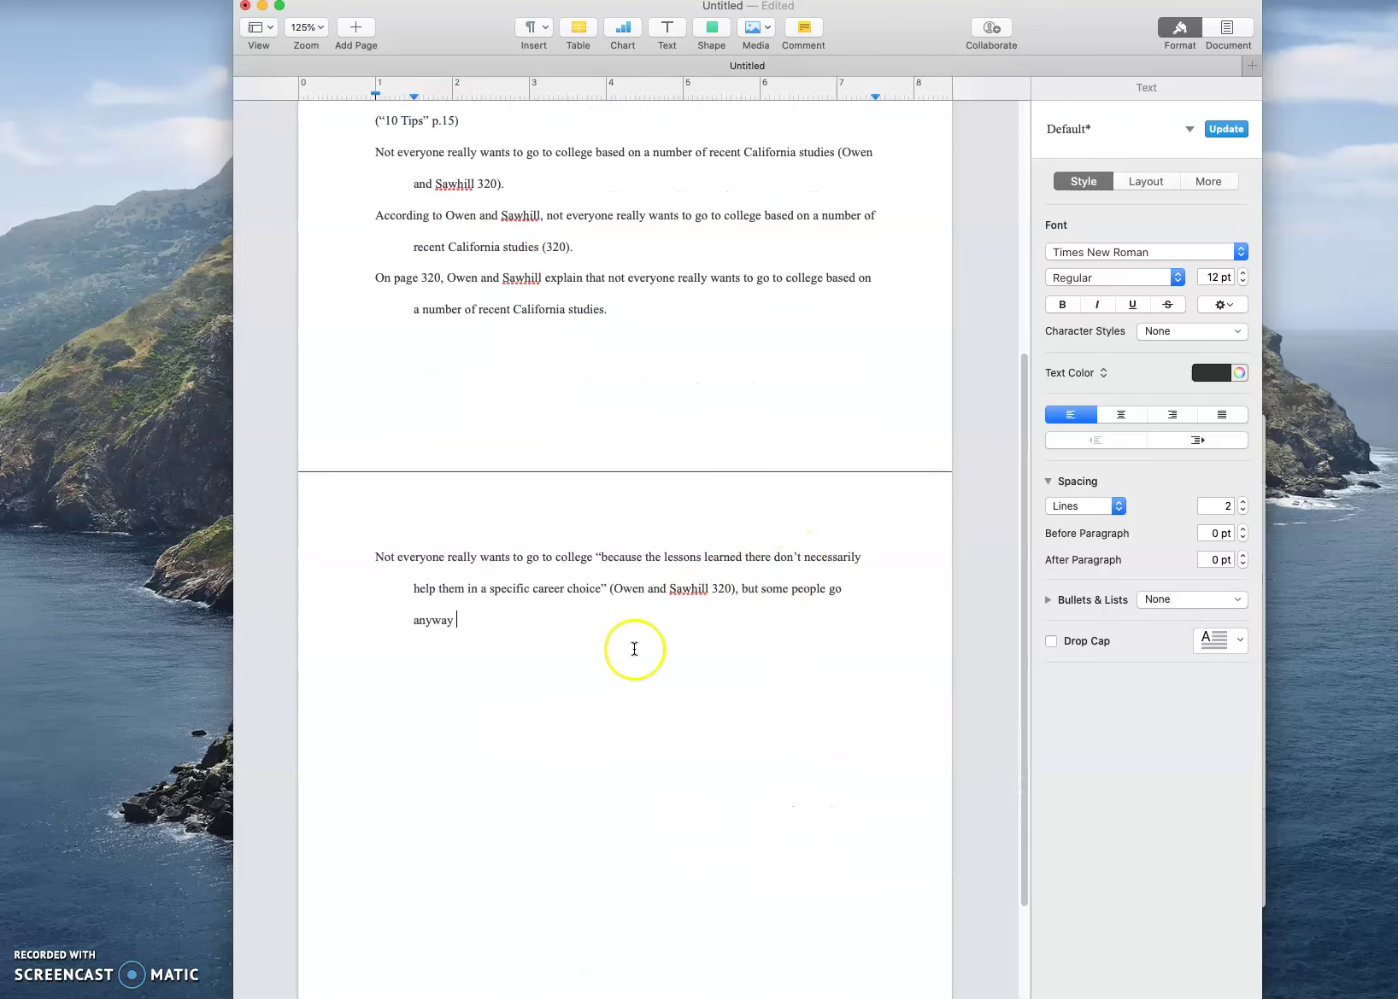
{"action": "type", "text": "because “"}
{"action": "type", "text": "they feel it helps the"}
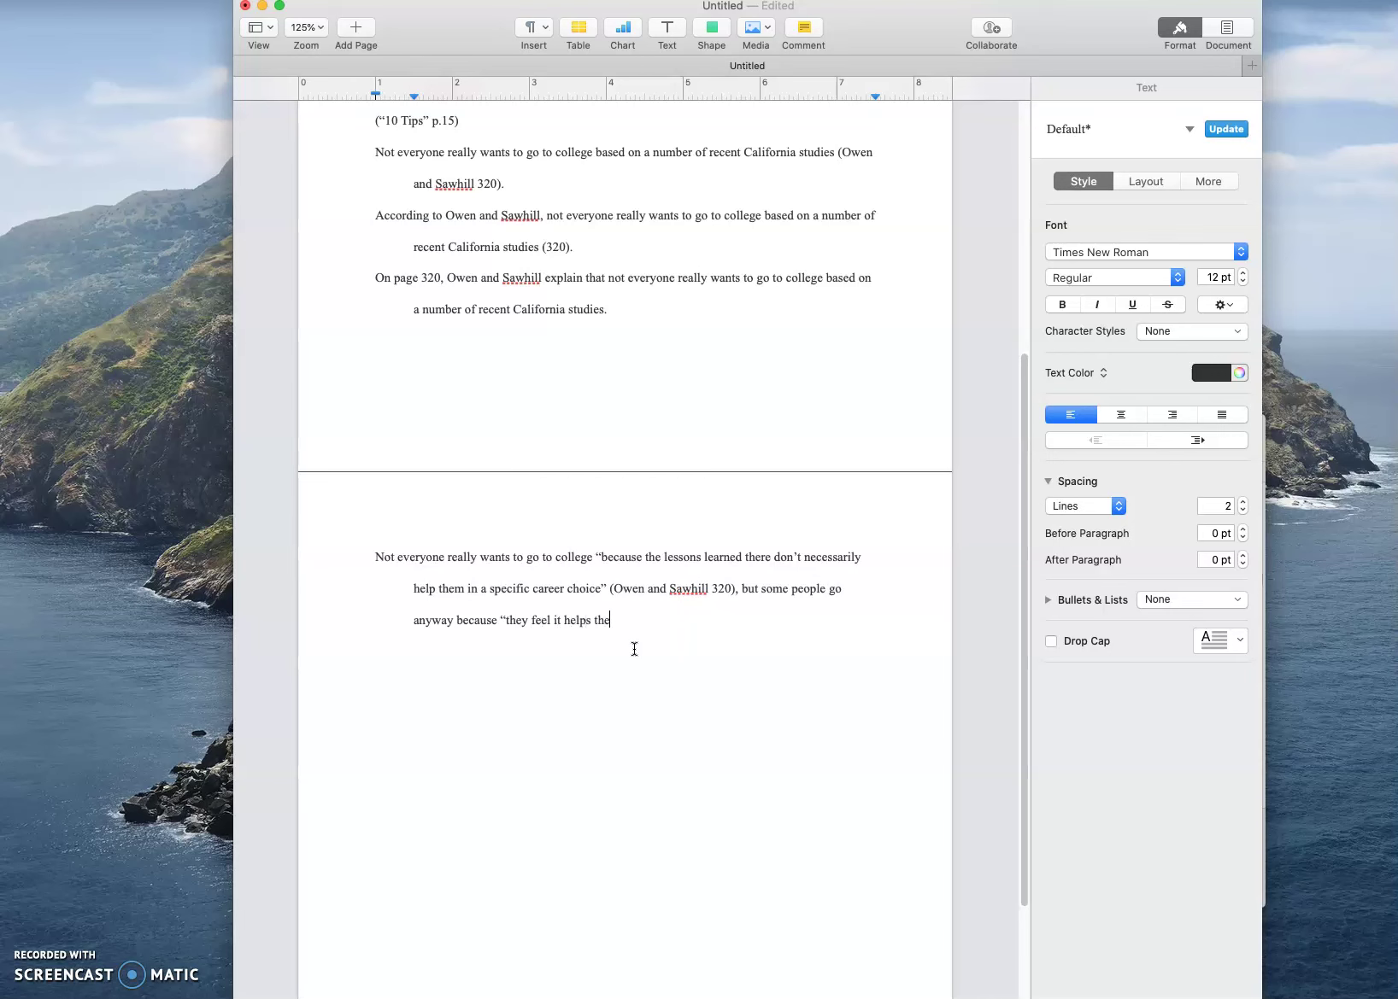
{"action": "type", "text": "m become more well rounded” ("}
Step: Cite the second quotation as (Bernstein) and highlight the (Owen and Sawhill 320) citation
{"action": "left_click", "coordinate": [573, 589]}
{"action": "scroll", "coordinate": [571, 590], "scroll_direction": "up", "scroll_amount": 1}
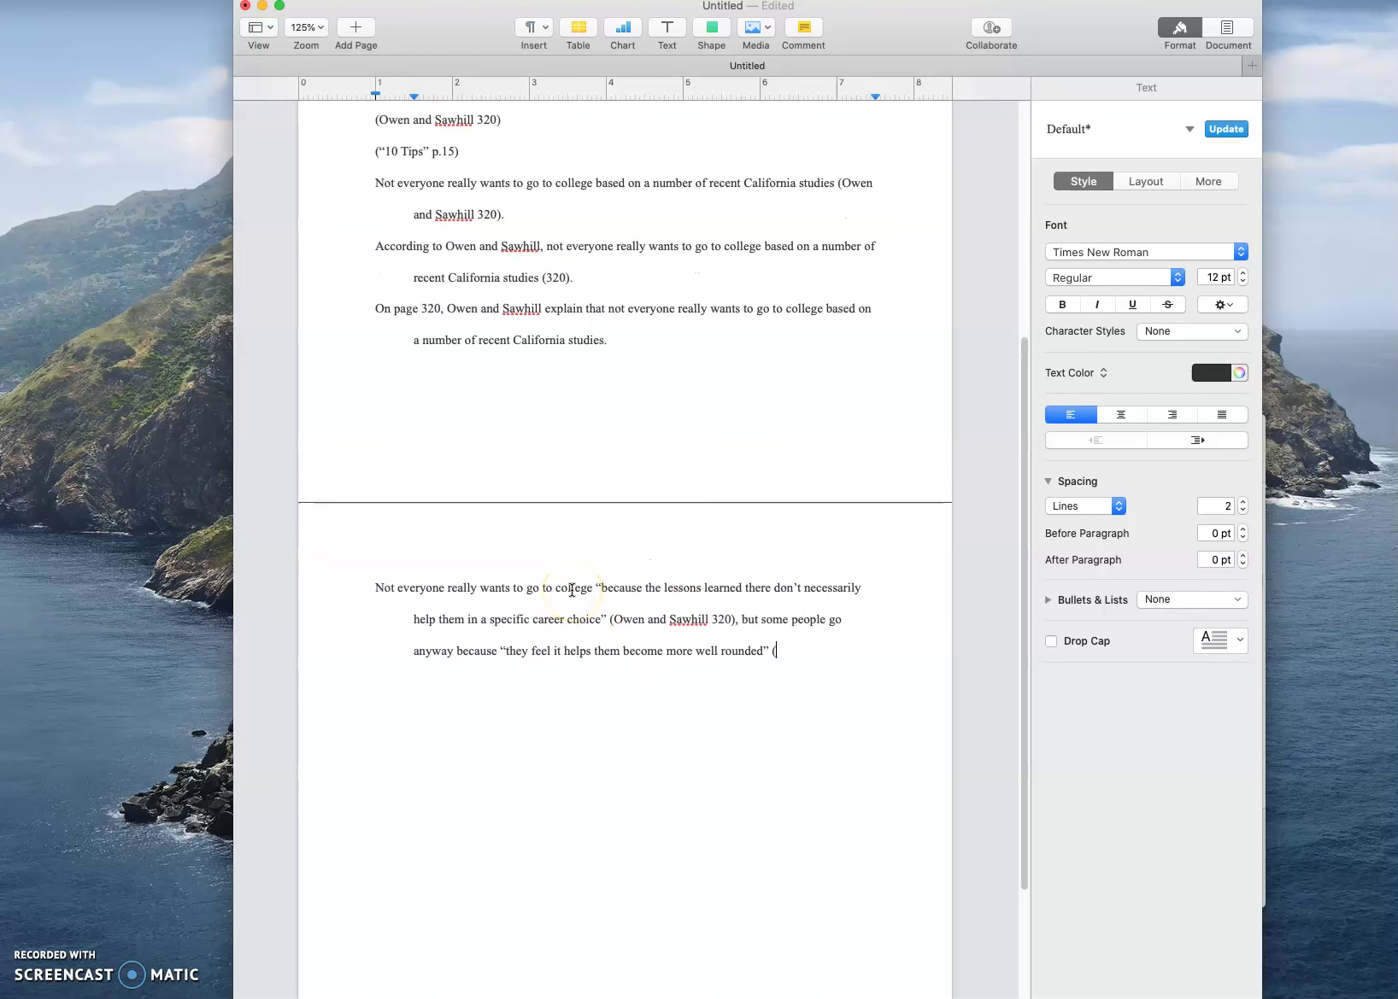
{"action": "scroll", "coordinate": [571, 590], "scroll_direction": "up", "scroll_amount": 1}
{"action": "type", "text": "Bernstei"}
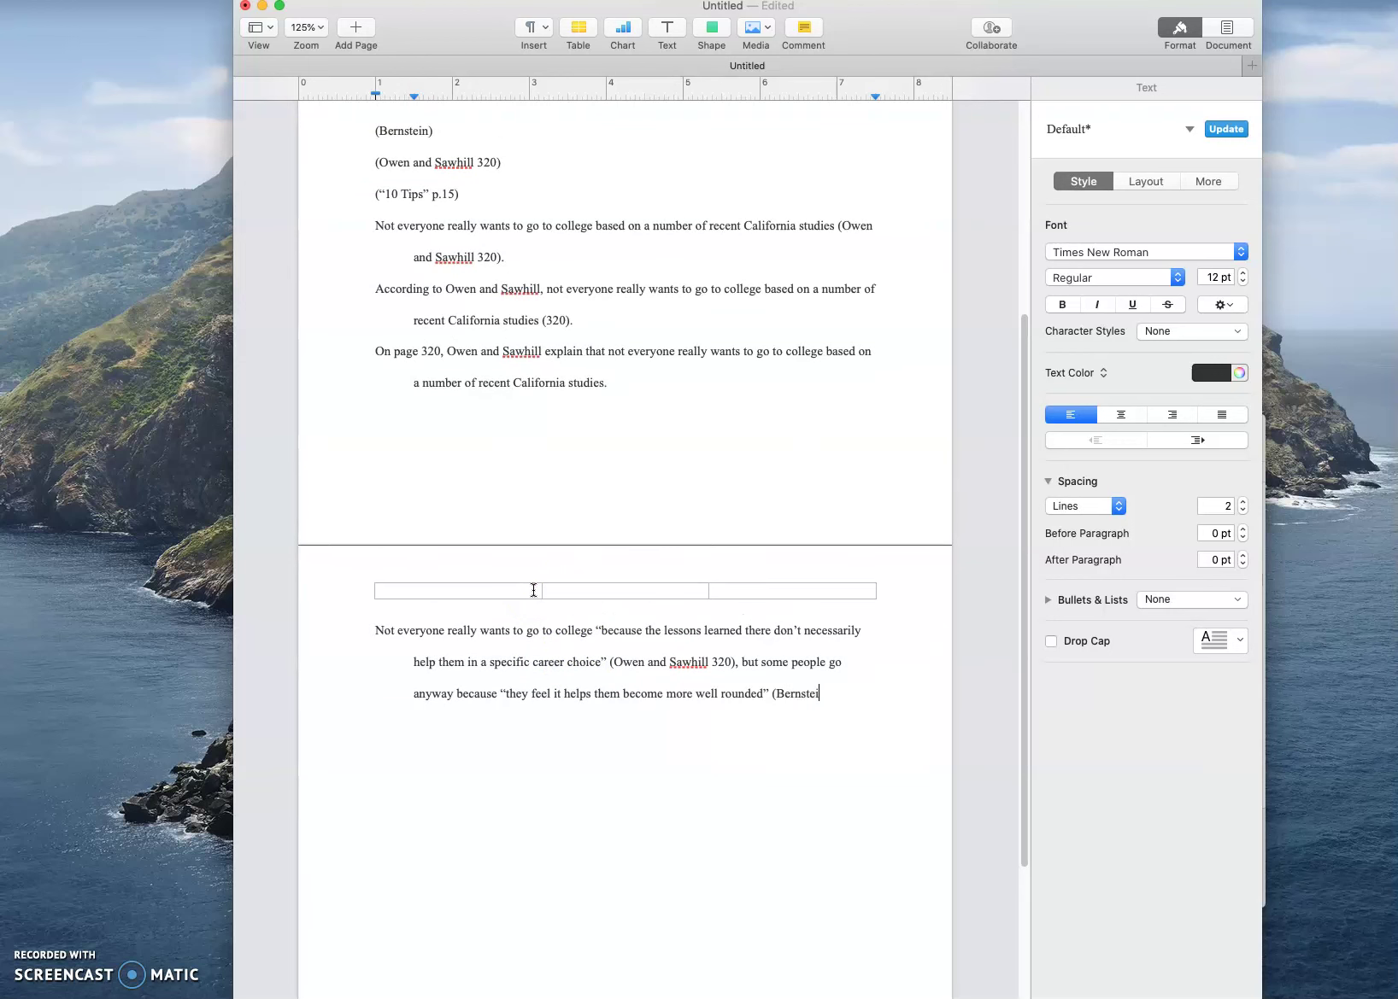
{"action": "type", "text": "n)."}
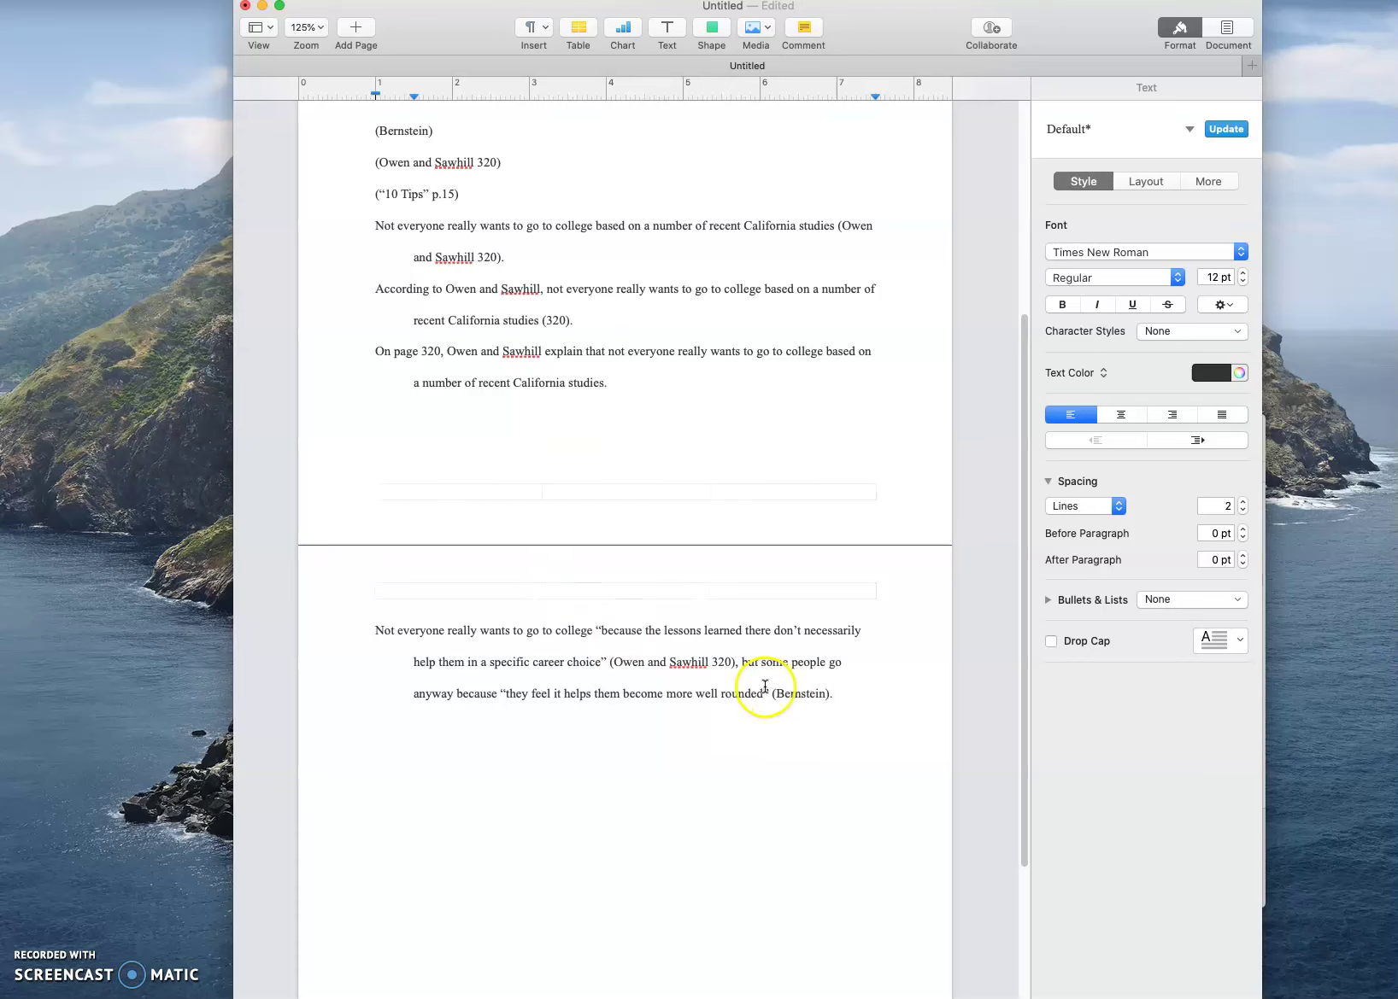
{"action": "left_click_drag", "start_coordinate": [742, 666], "coordinate": [609, 665]}
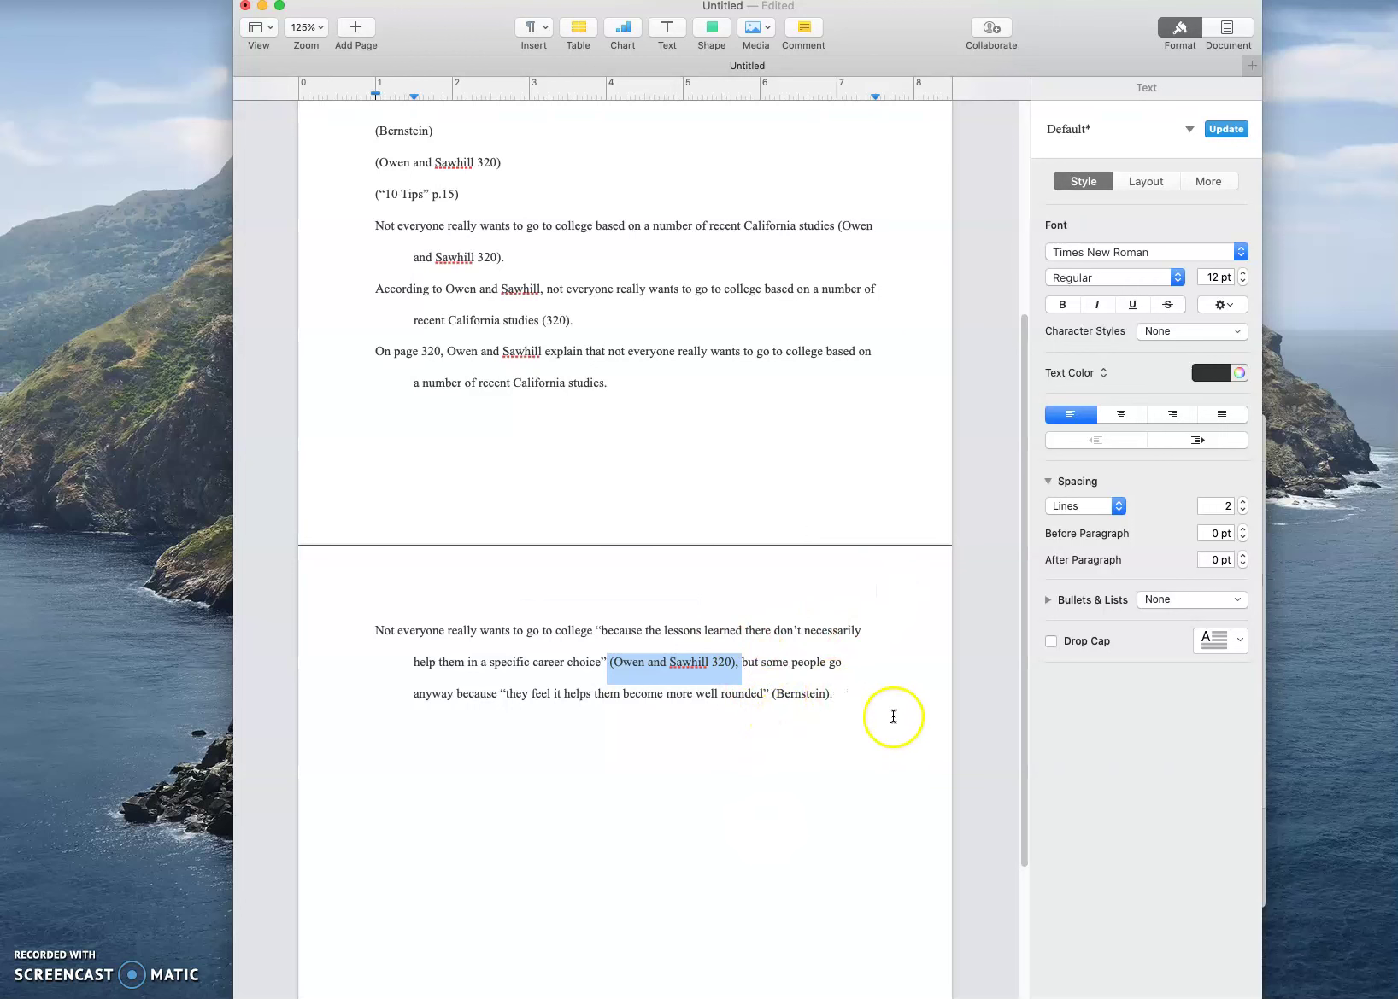
{"action": "scroll", "coordinate": [837, 652], "scroll_direction": "up", "scroll_amount": 3}
{"action": "scroll", "coordinate": [841, 653], "scroll_direction": "up", "scroll_amount": 5}
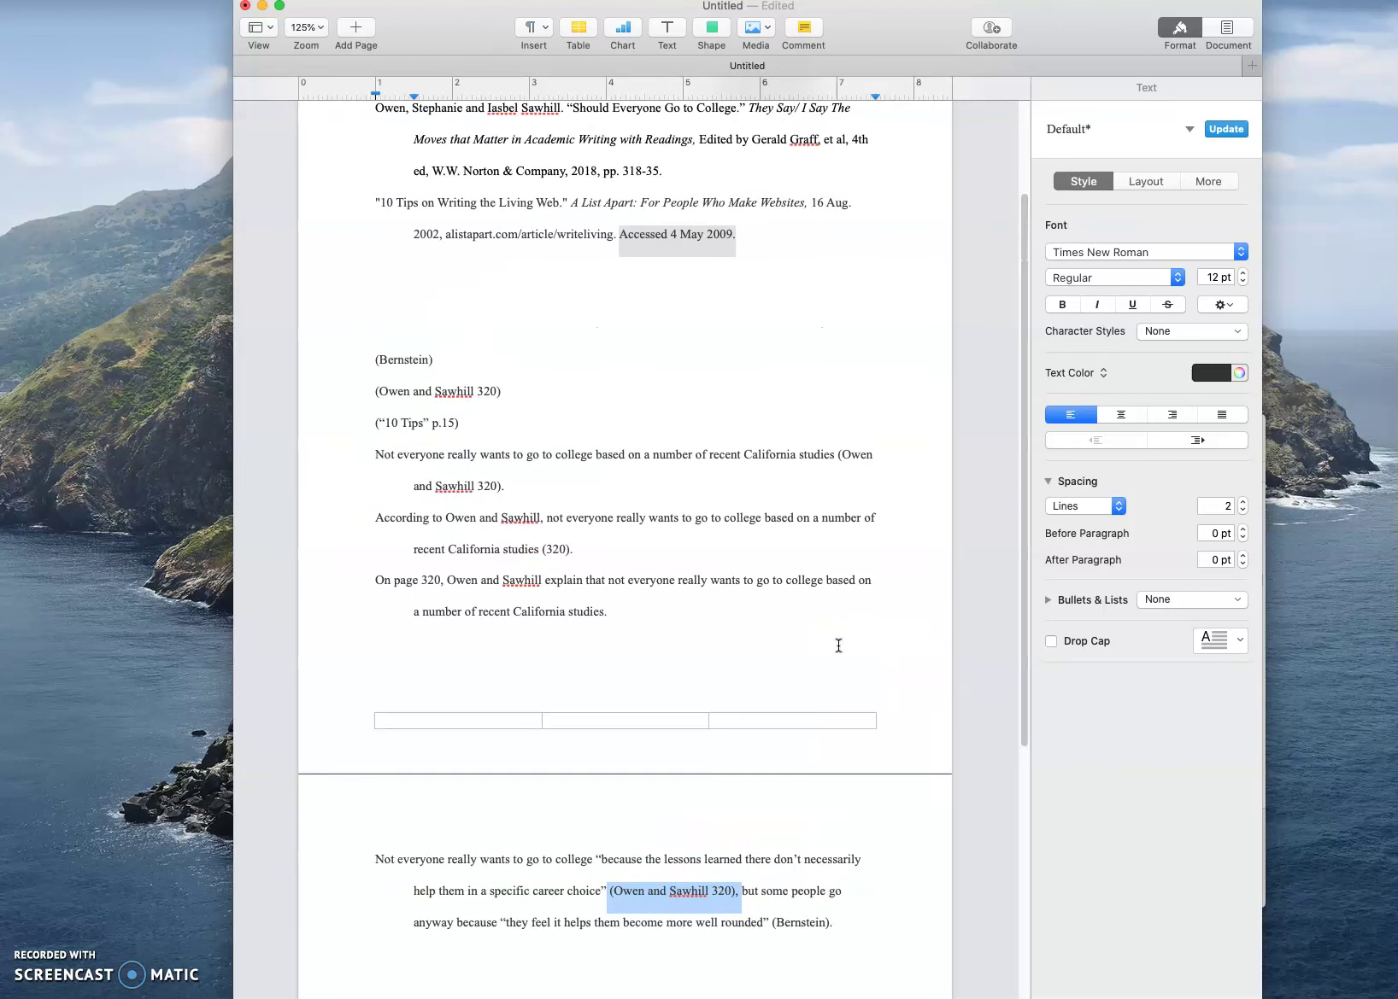
{"action": "scroll", "coordinate": [831, 643], "scroll_direction": "up", "scroll_amount": 3}
{"action": "scroll", "coordinate": [831, 642], "scroll_direction": "down", "scroll_amount": 6}
{"action": "scroll", "coordinate": [817, 637], "scroll_direction": "down", "scroll_amount": 1}
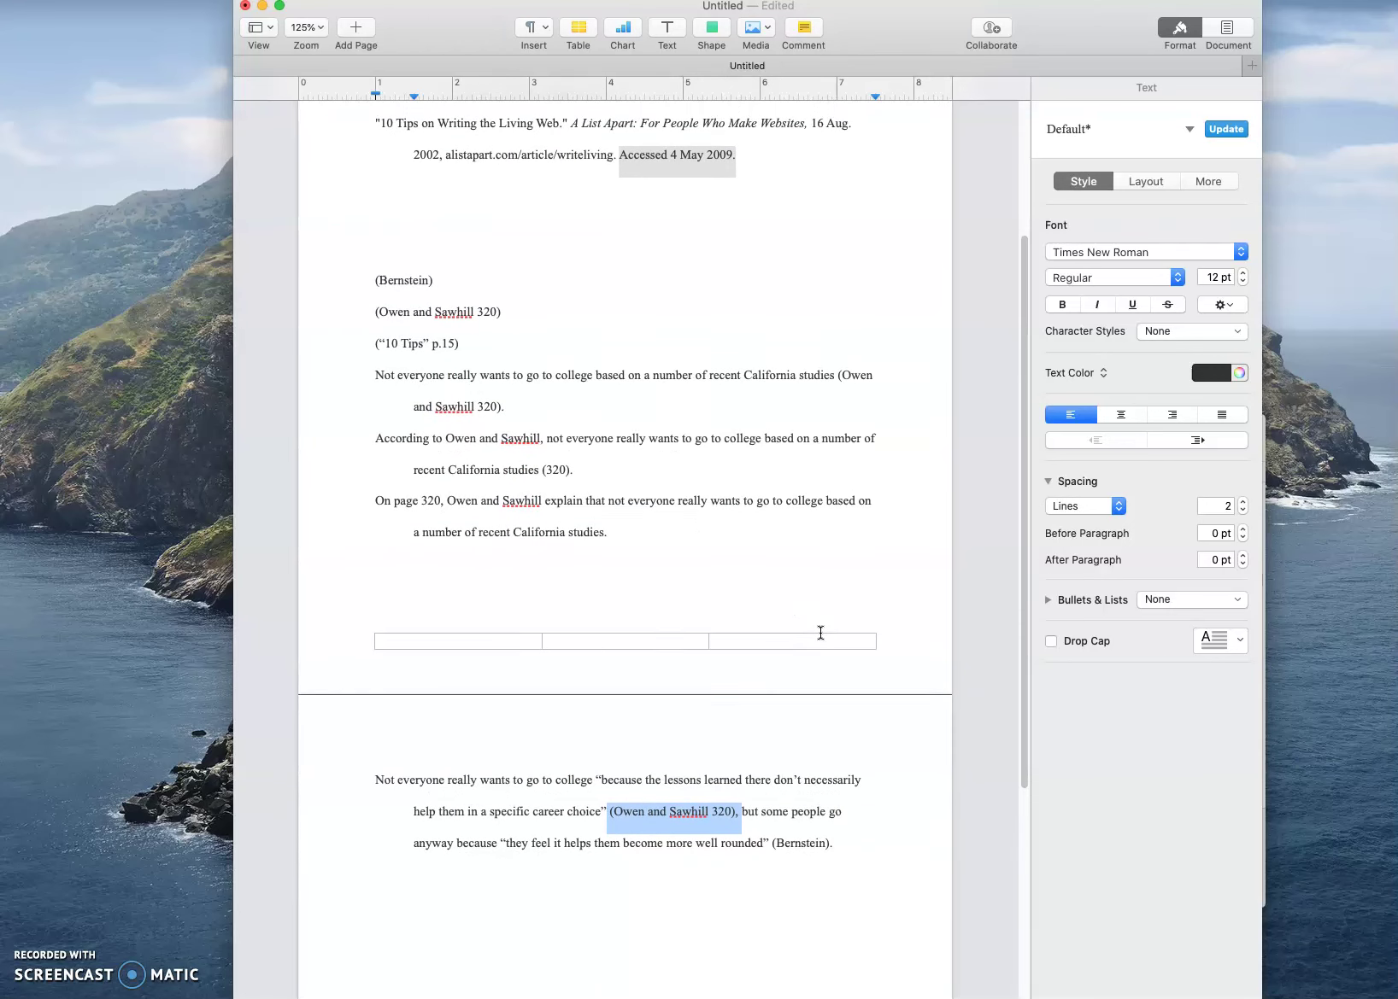
{"action": "scroll", "coordinate": [670, 624], "scroll_direction": "up", "scroll_amount": 3}
{"action": "scroll", "coordinate": [854, 629], "scroll_direction": "up", "scroll_amount": 2}
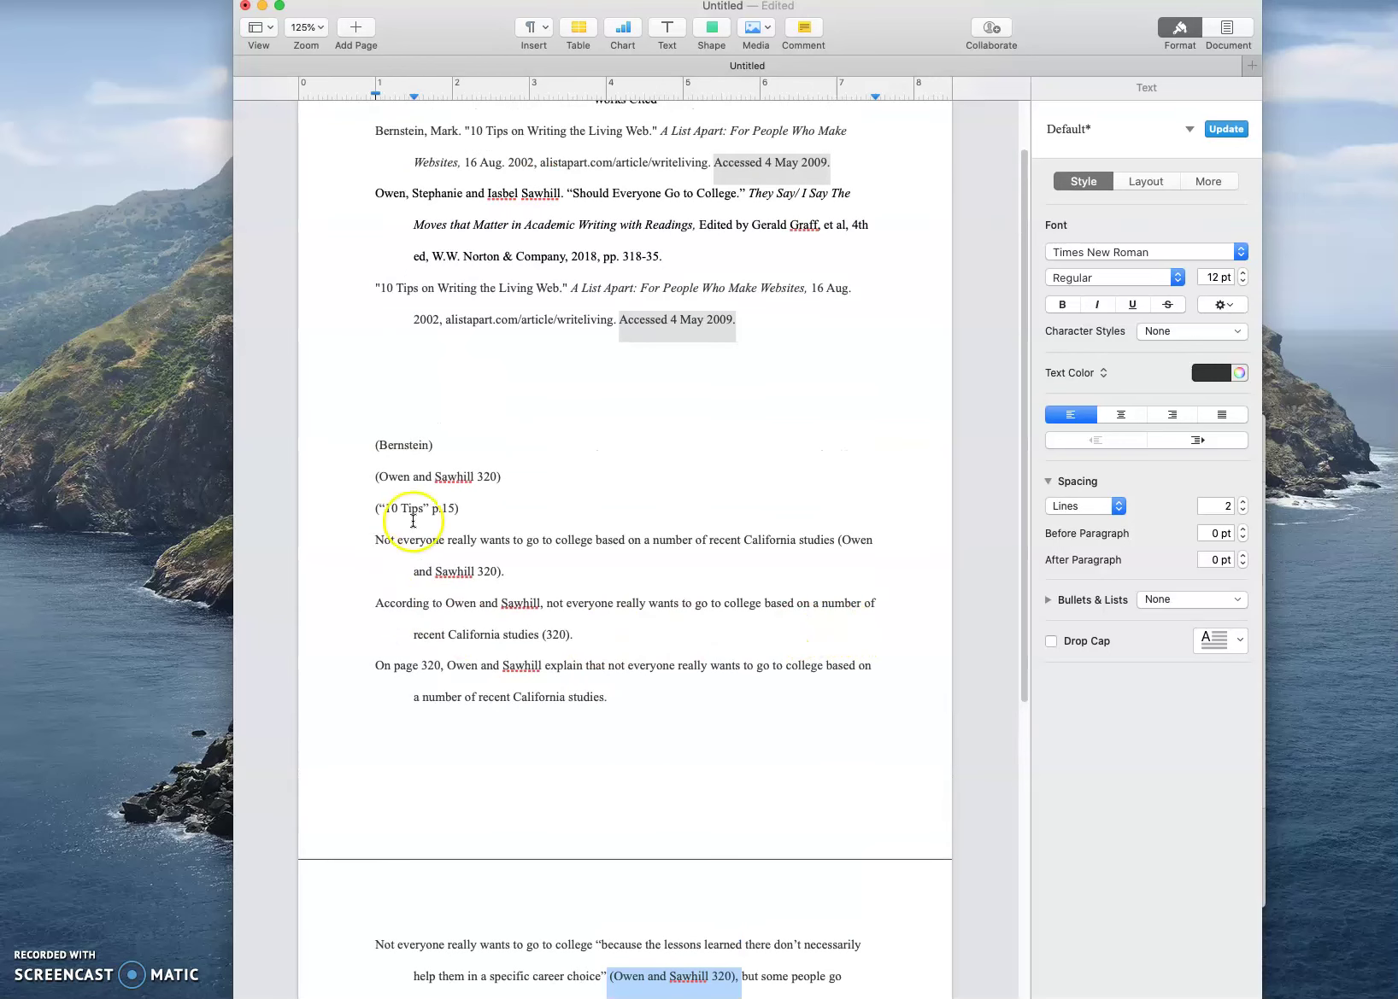
{"action": "left_click_drag", "start_coordinate": [460, 506], "coordinate": [434, 506]}
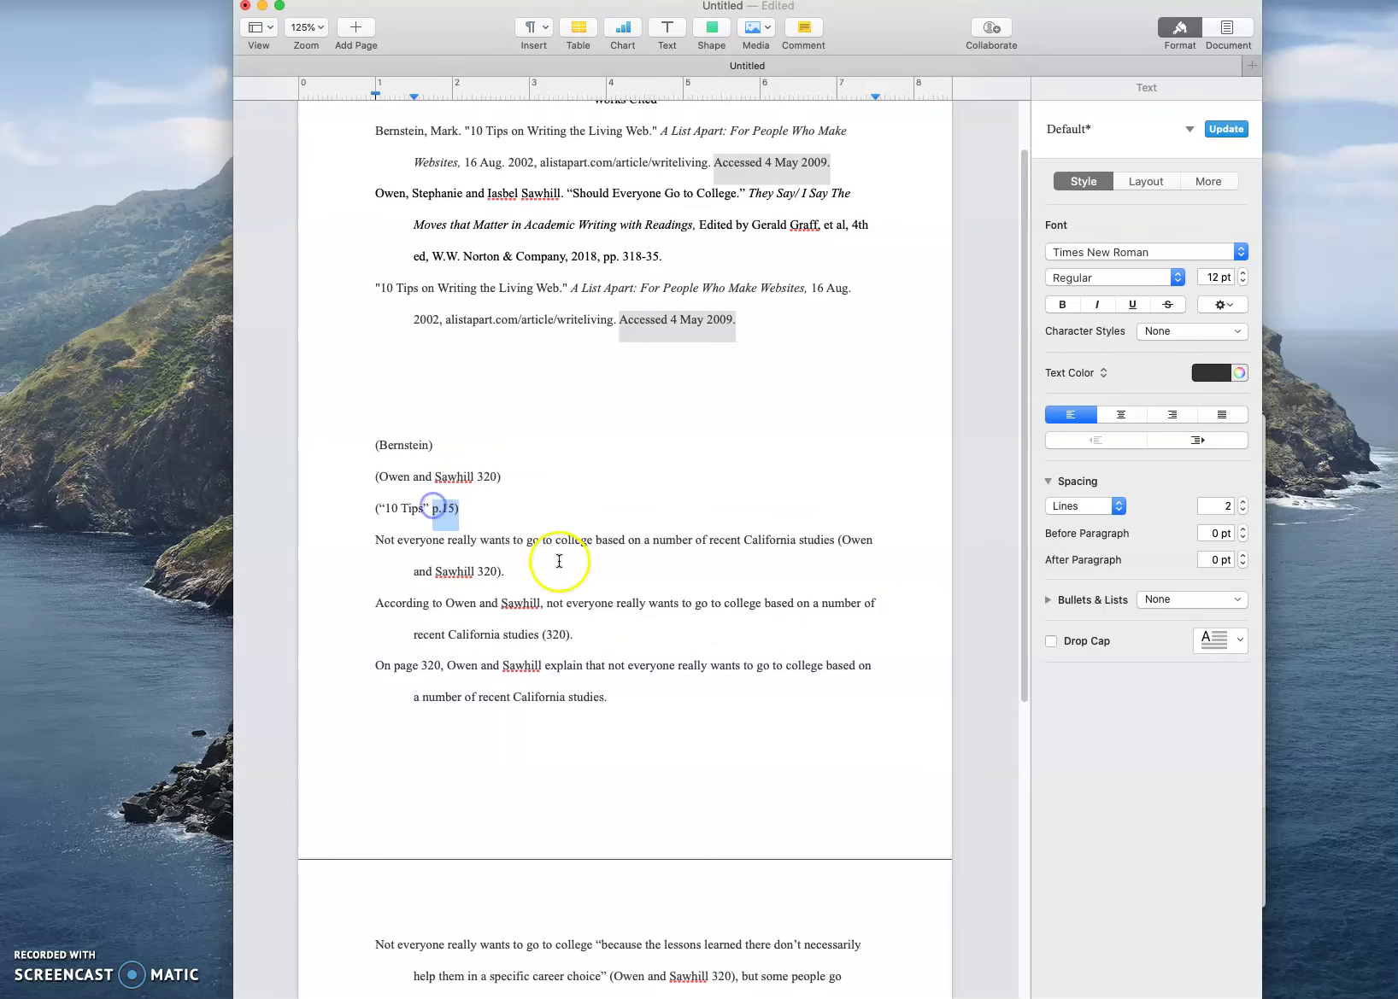
{"action": "left_click_drag", "start_coordinate": [566, 633], "coordinate": [546, 634]}
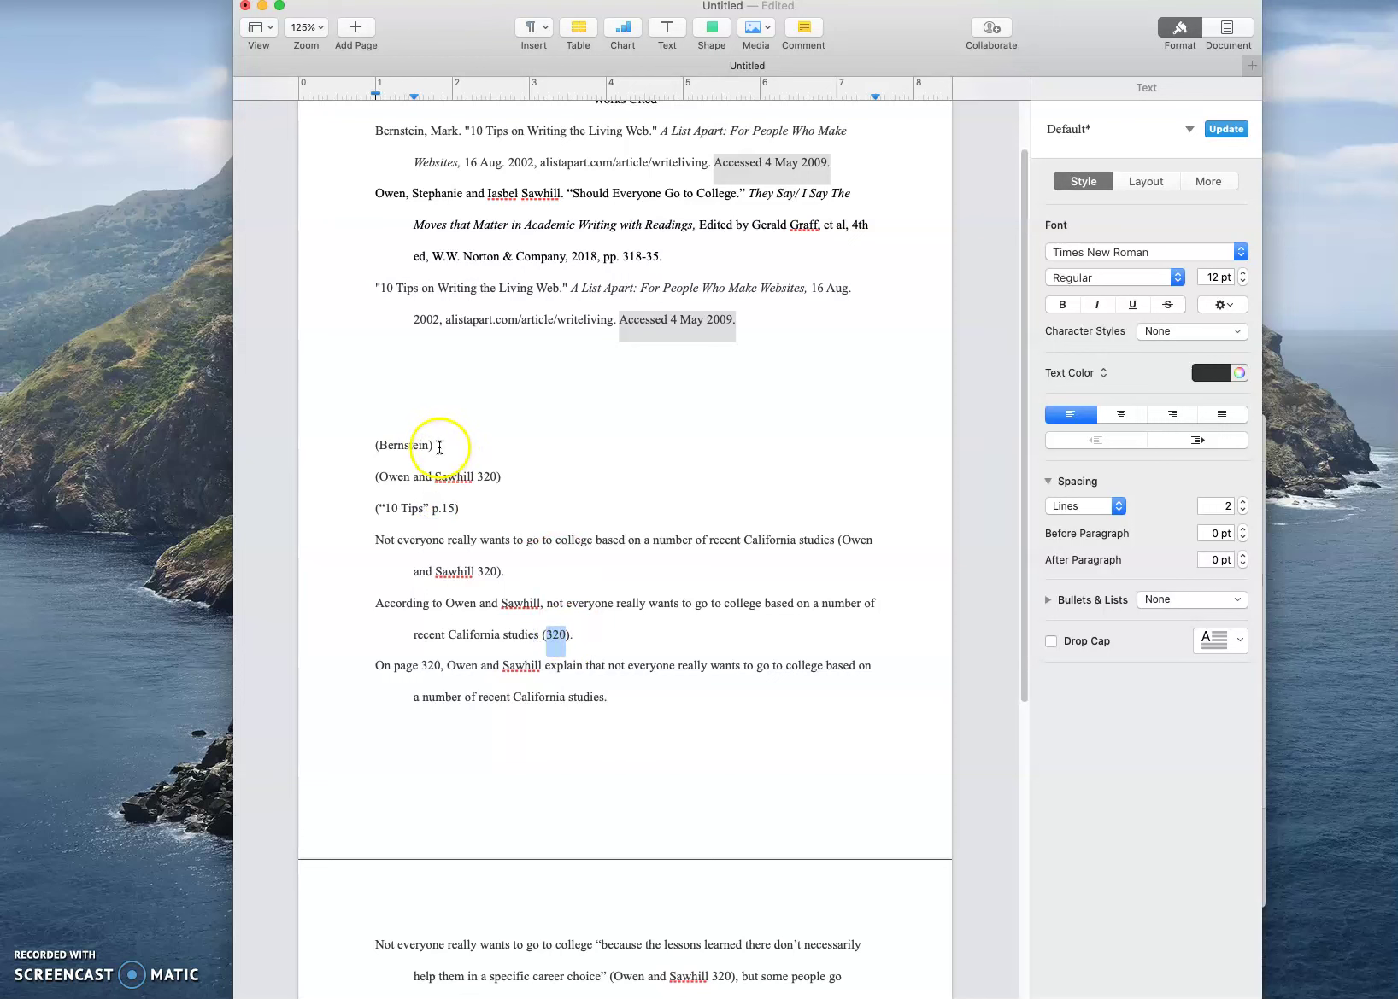
{"action": "left_click_drag", "start_coordinate": [437, 445], "coordinate": [414, 445]}
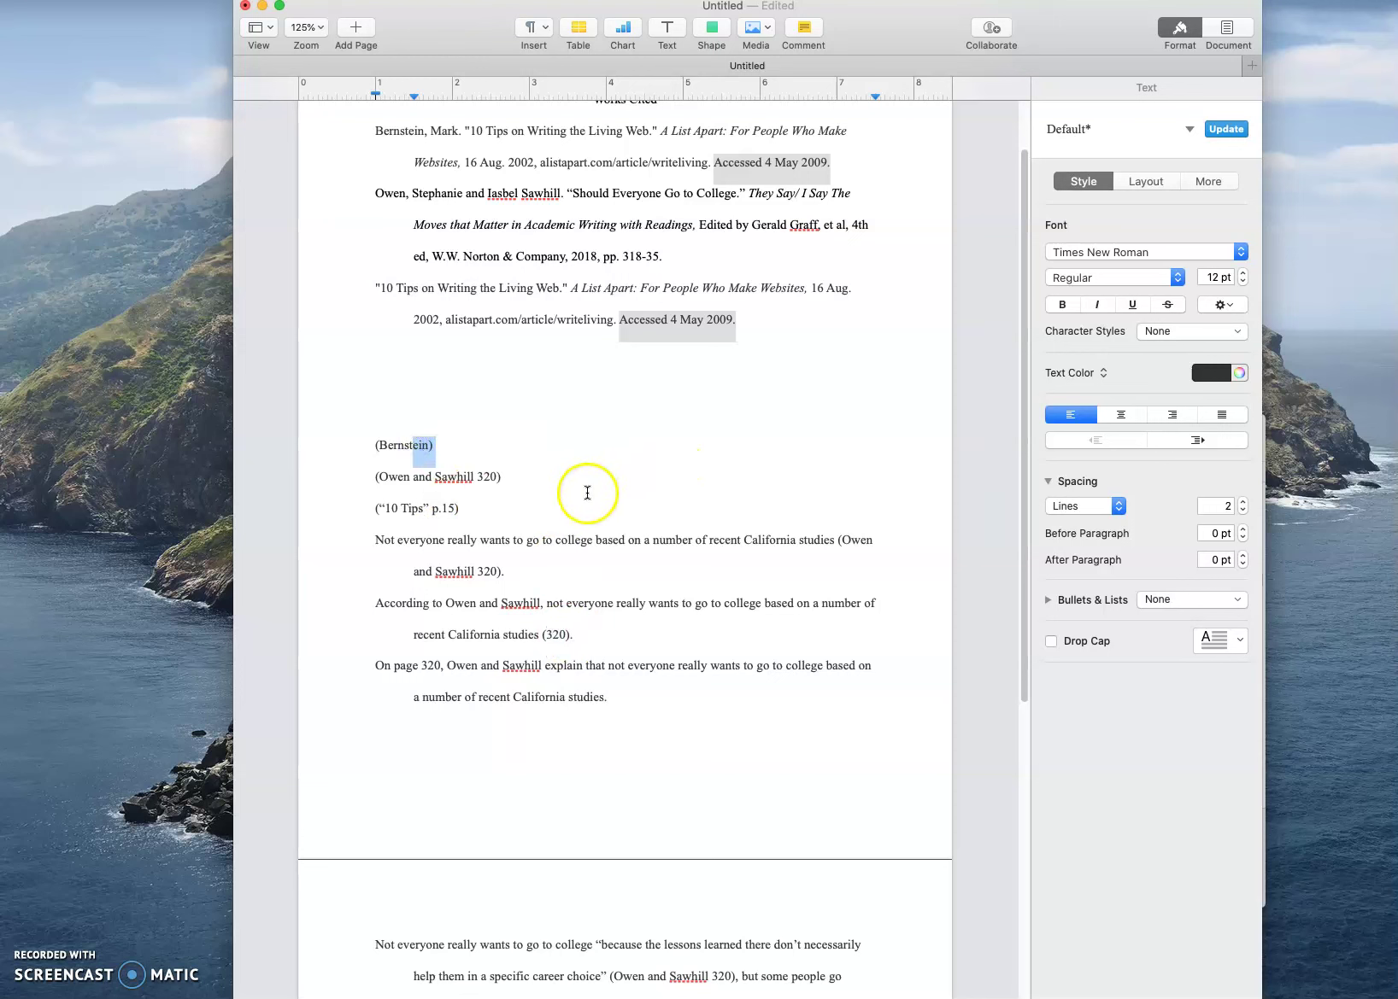
{"action": "left_click_drag", "start_coordinate": [462, 507], "coordinate": [431, 506]}
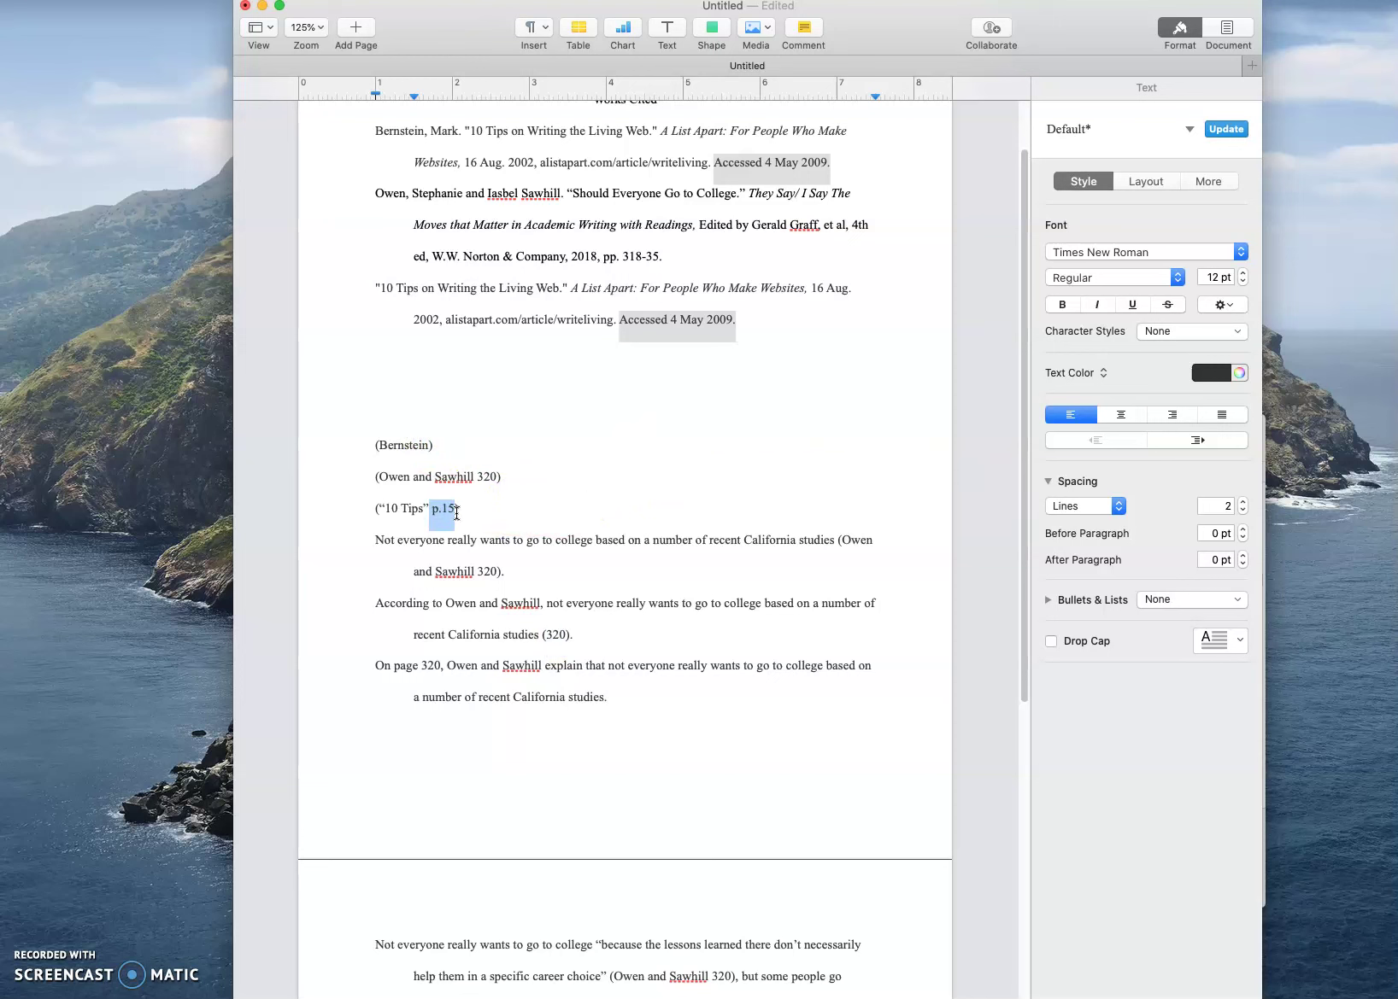
{"action": "left_click", "coordinate": [642, 546]}
{"action": "left_click_drag", "start_coordinate": [496, 477], "coordinate": [474, 480]}
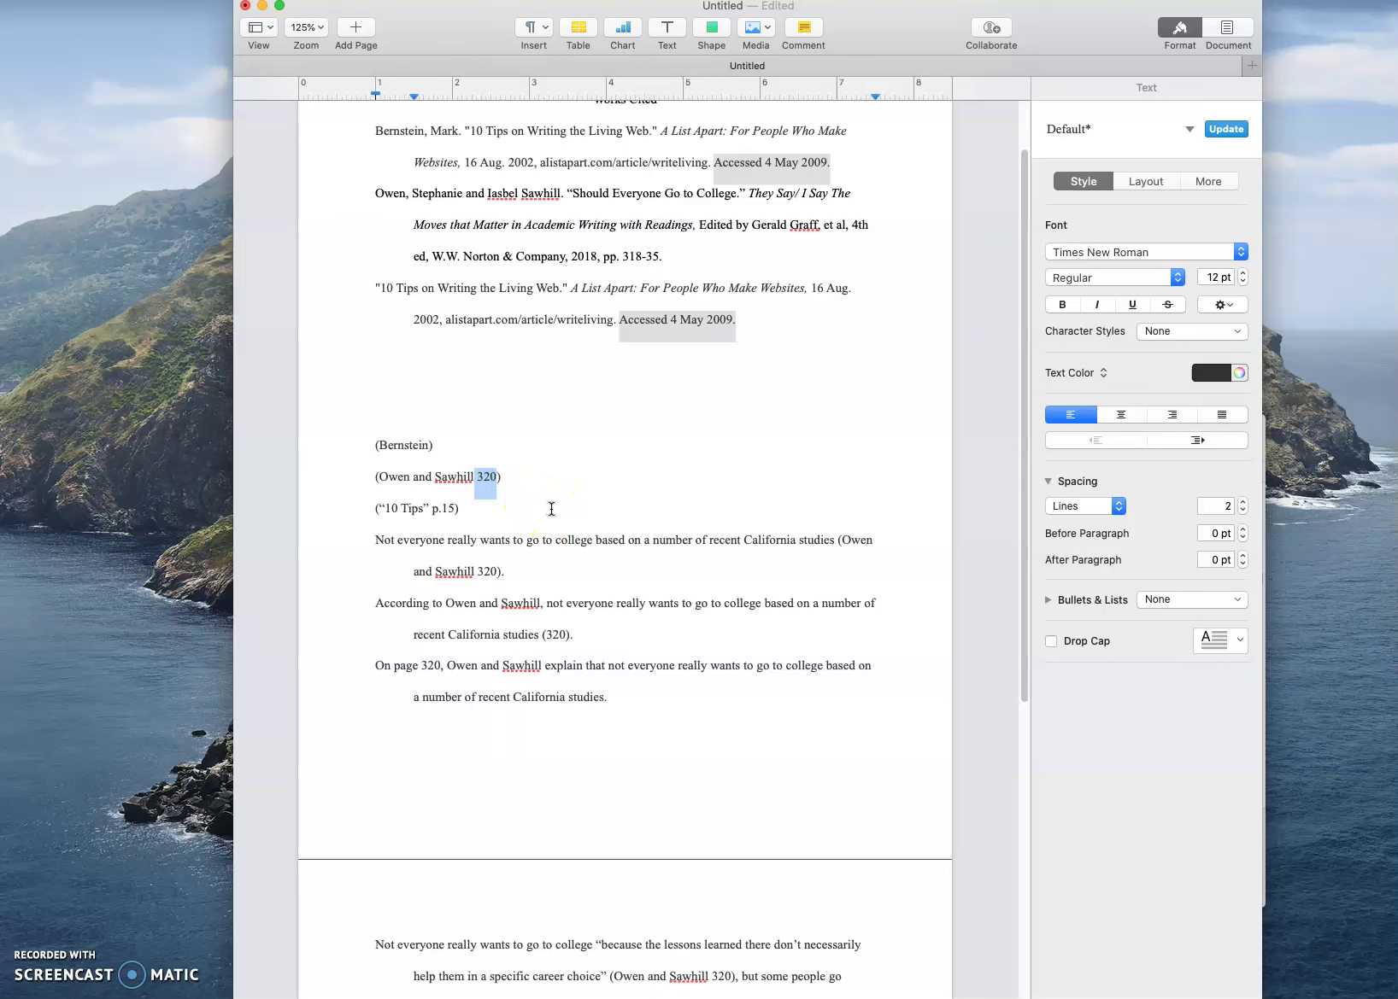
{"action": "left_click_drag", "start_coordinate": [496, 477], "coordinate": [584, 551]}
{"action": "left_click_drag", "start_coordinate": [433, 445], "coordinate": [422, 440]}
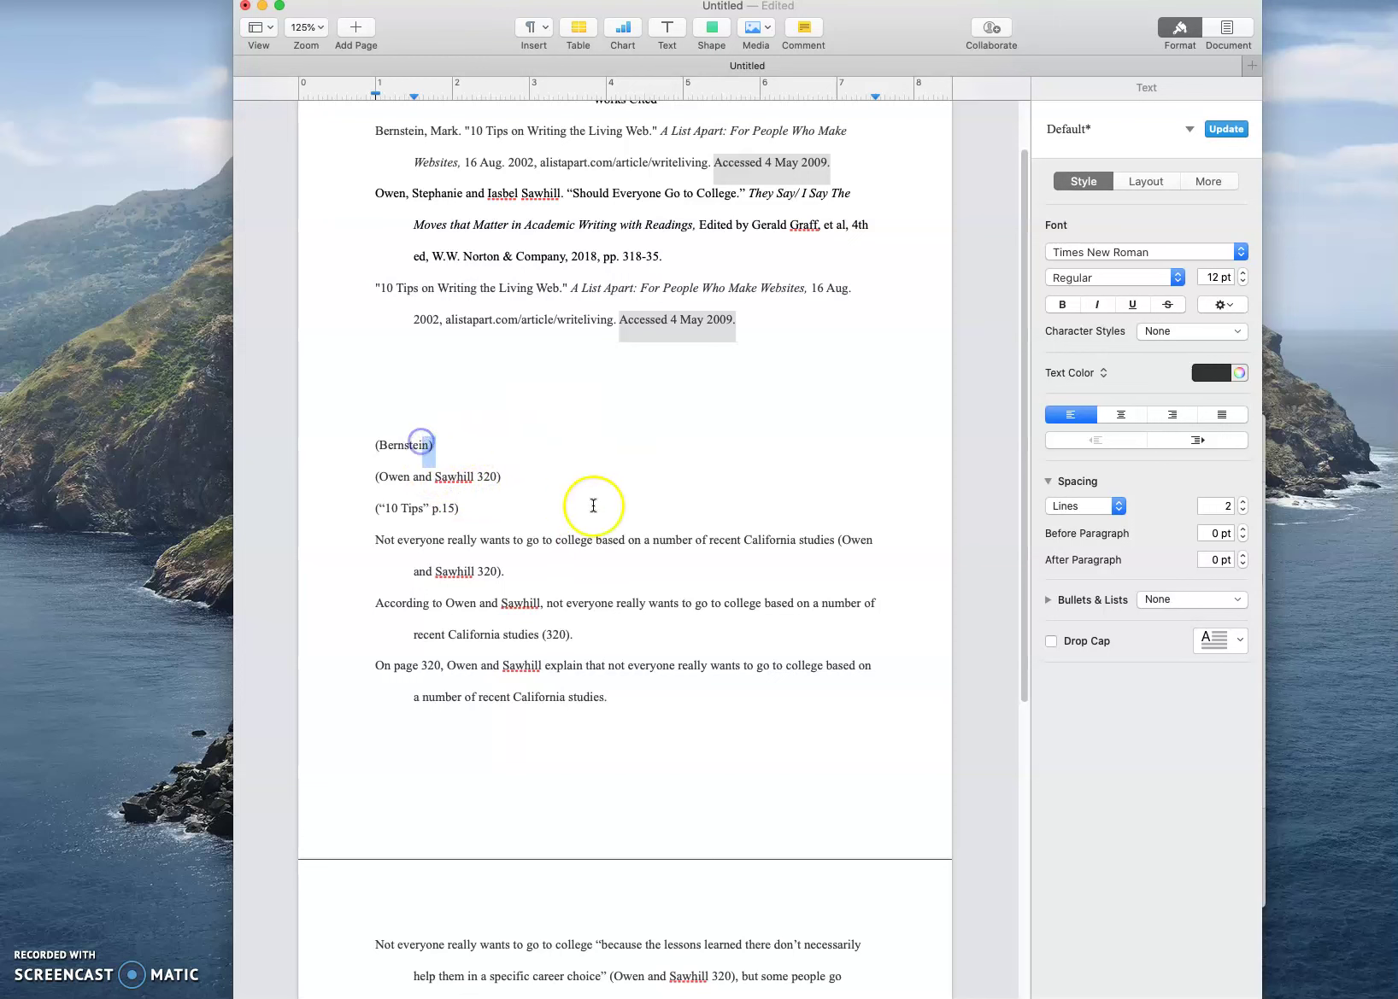
{"action": "left_click", "coordinate": [458, 509]}
{"action": "left_click", "coordinate": [477, 473]}
{"action": "left_click_drag", "start_coordinate": [477, 472], "coordinate": [500, 475]}
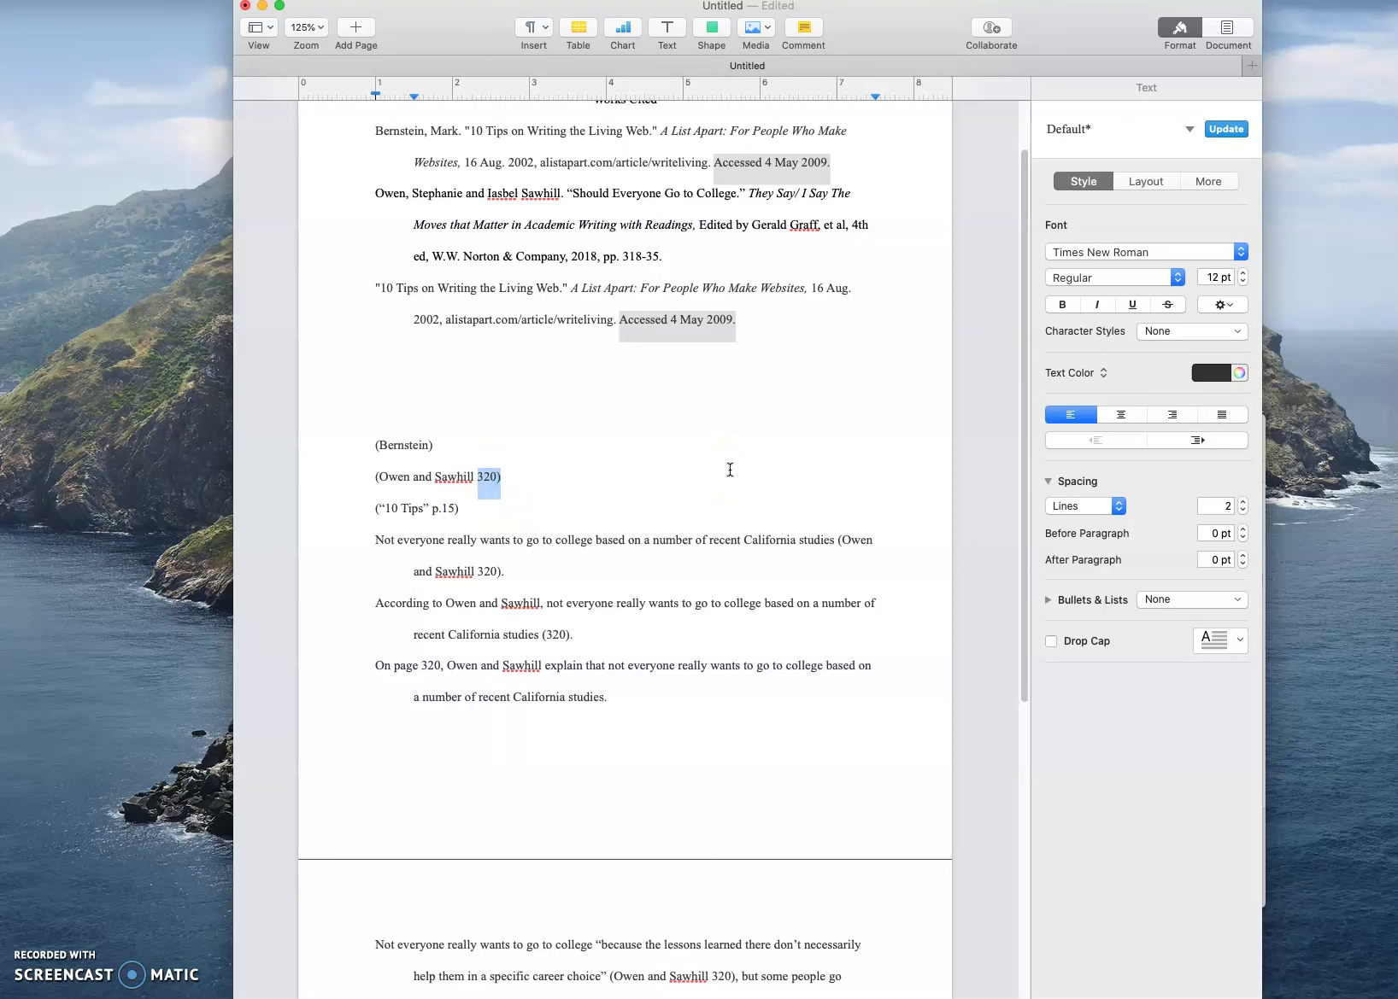
{"action": "left_click", "coordinate": [442, 504]}
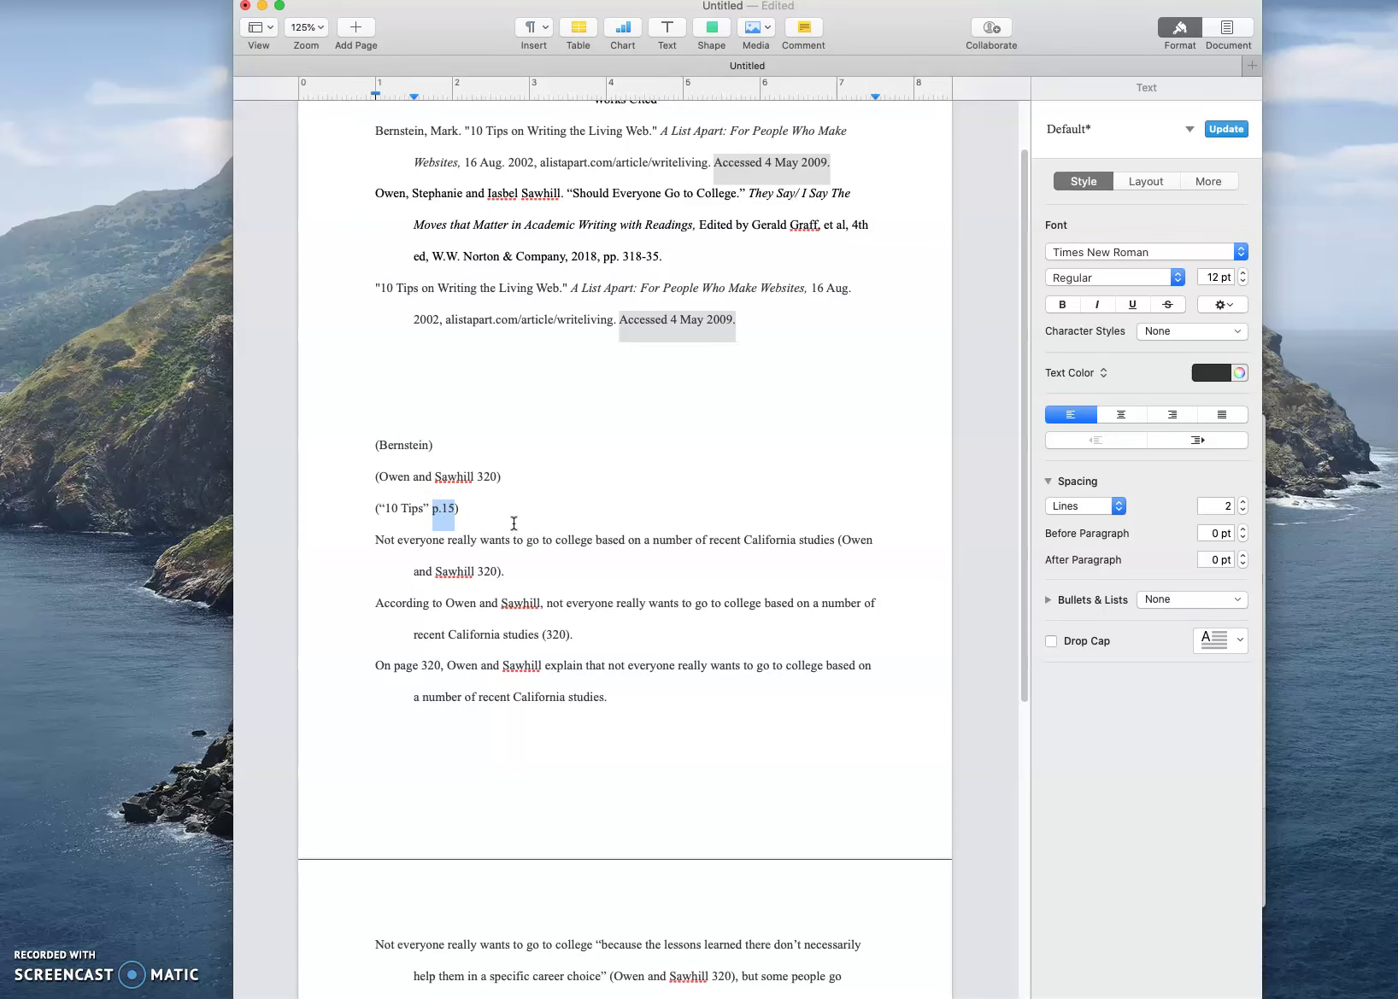
{"action": "left_click", "coordinate": [514, 523]}
{"action": "scroll", "coordinate": [758, 547], "scroll_direction": "down", "scroll_amount": 5}
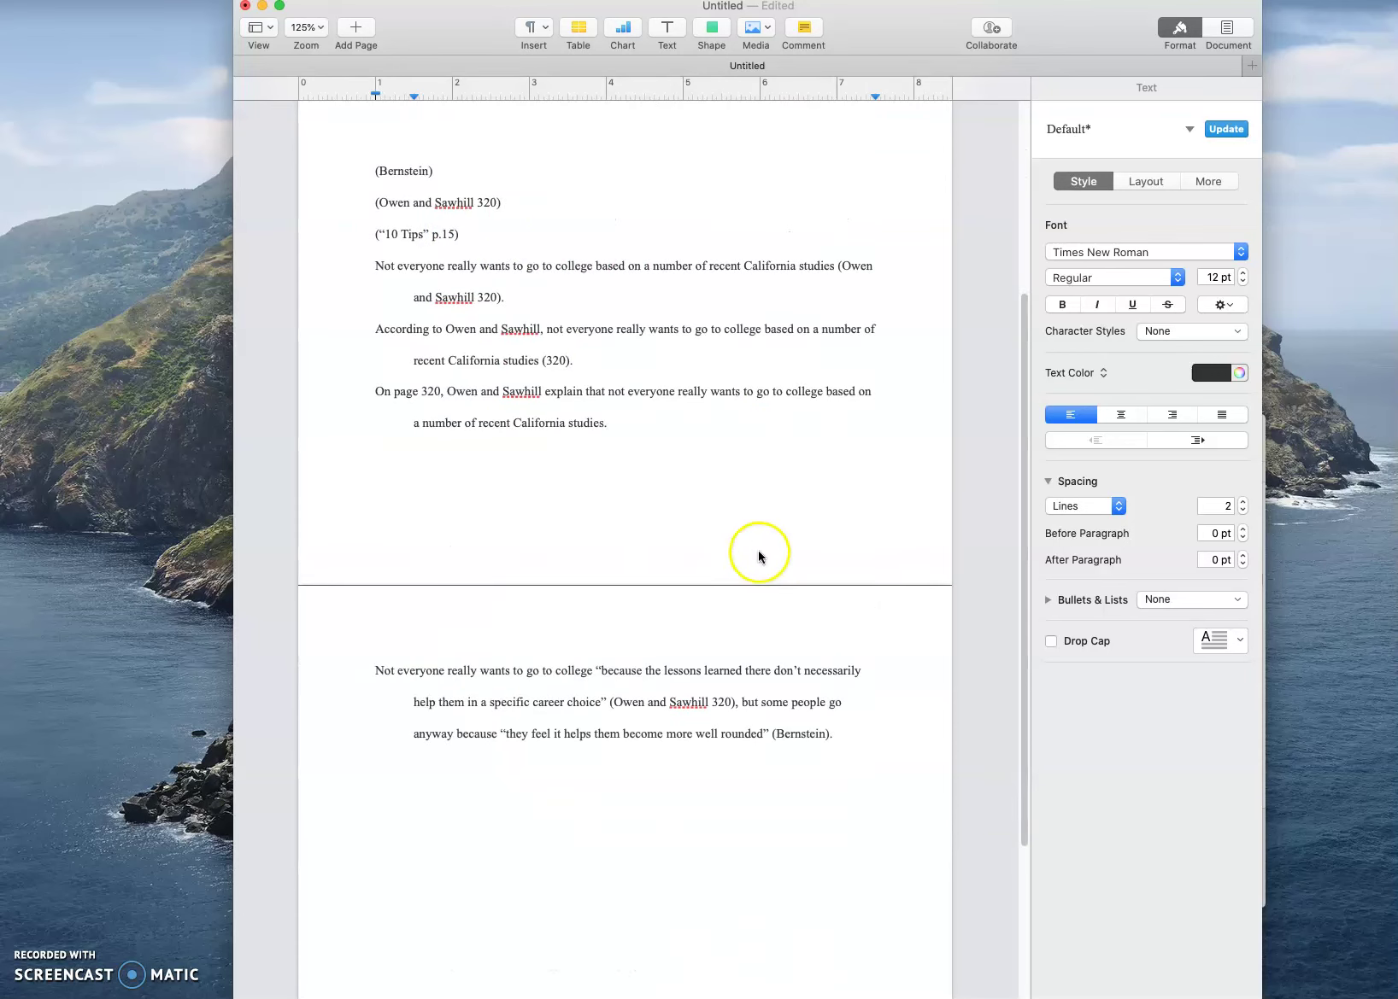
{"action": "scroll", "coordinate": [760, 581], "scroll_direction": "up", "scroll_amount": 8}
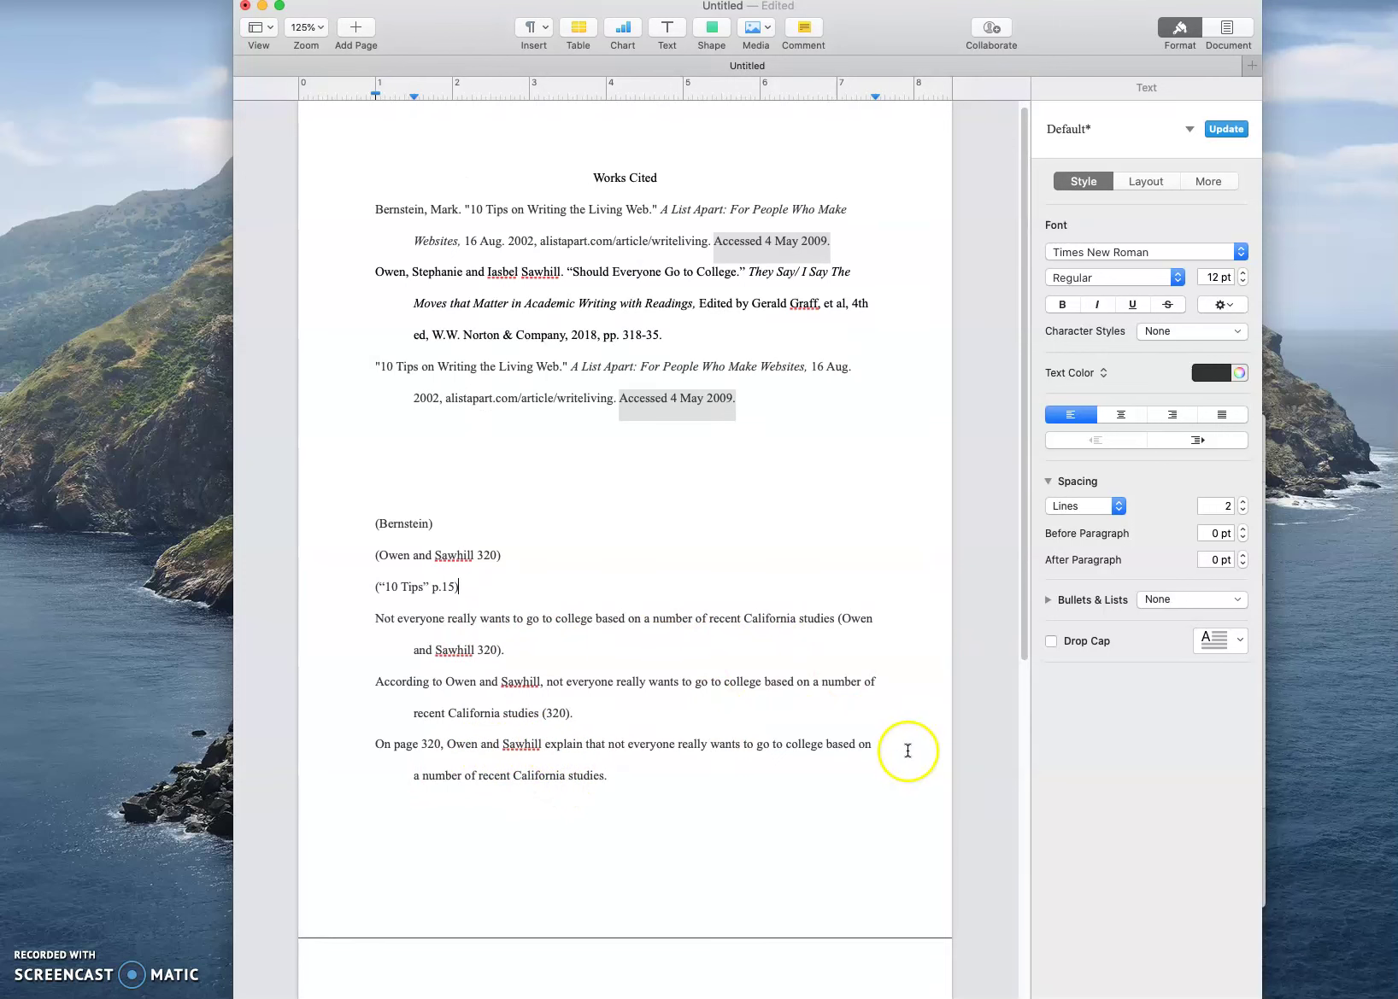
{"action": "left_click_drag", "start_coordinate": [502, 250], "coordinate": [609, 302]}
{"action": "left_click", "coordinate": [384, 295]}
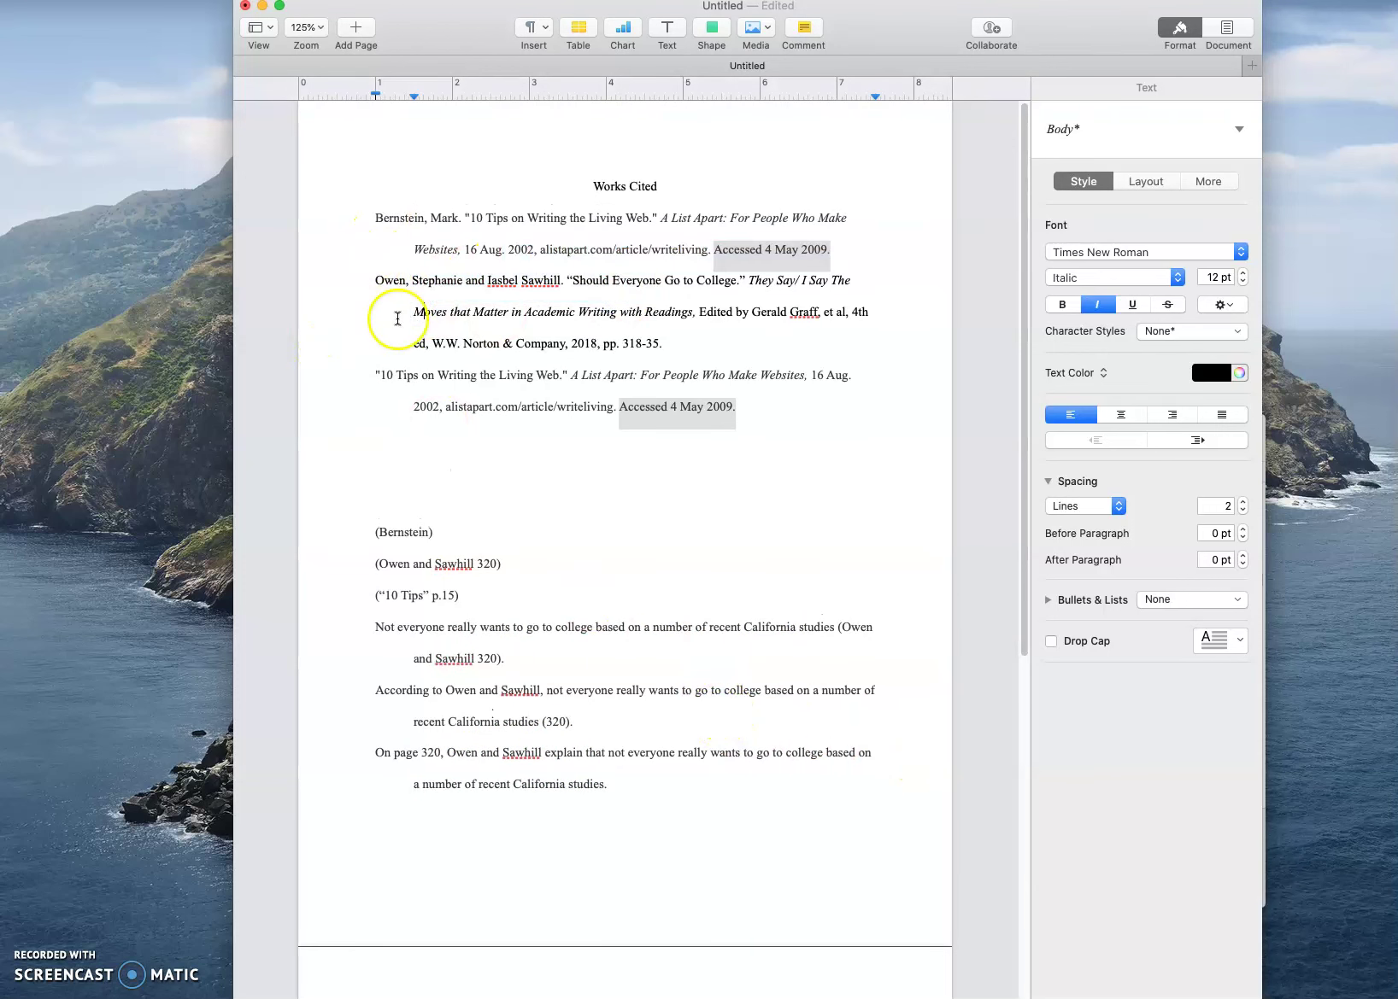
{"action": "left_click_drag", "start_coordinate": [371, 276], "coordinate": [864, 344]}
{"action": "left_click", "coordinate": [895, 385]}
{"action": "left_click", "coordinate": [660, 335]}
{"action": "left_click_drag", "start_coordinate": [660, 335], "coordinate": [421, 284]}
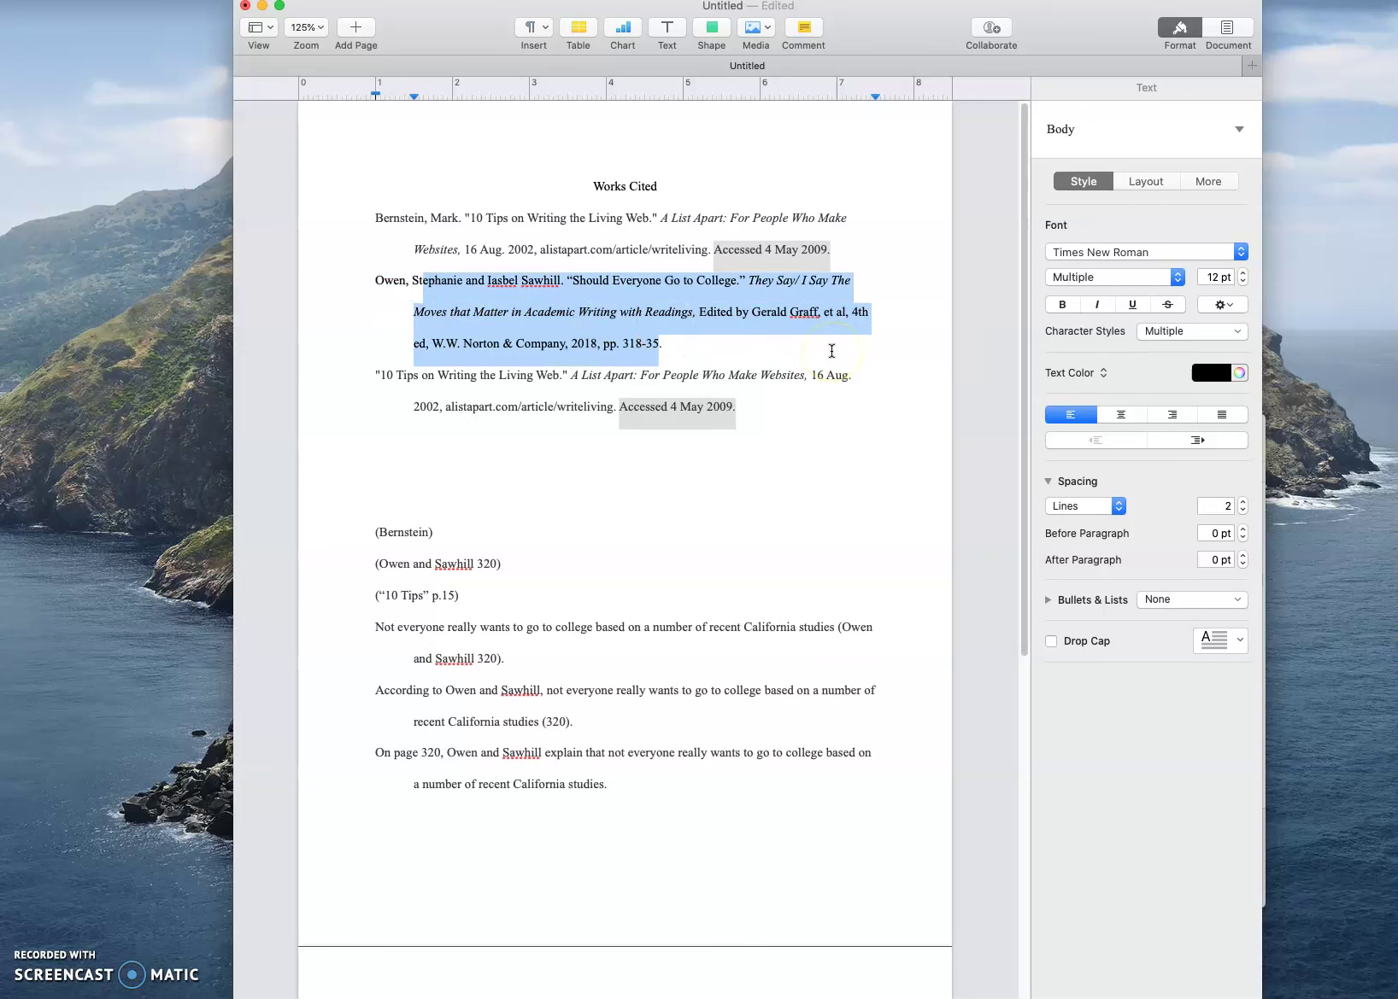